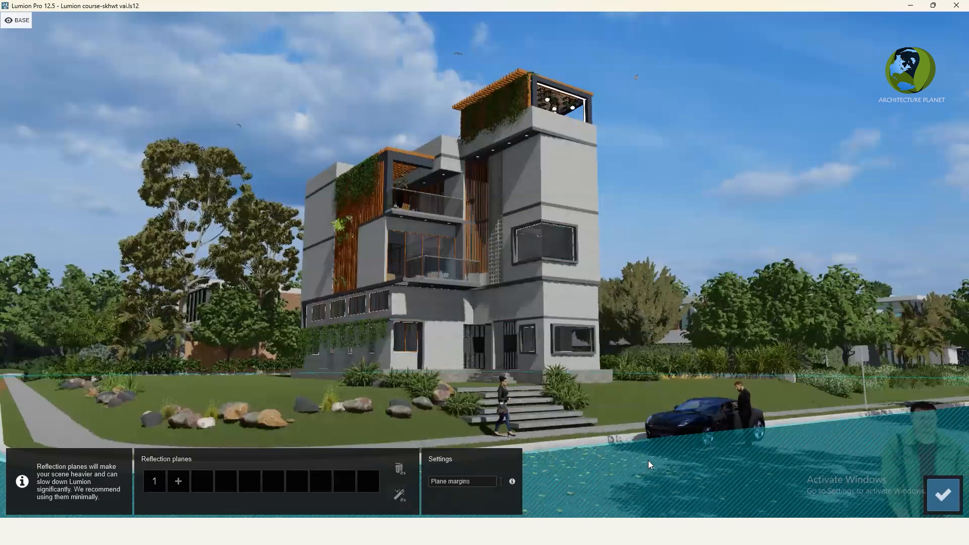
Remove the existing reflection plane that covers the road
{"action": "left_click", "coordinate": [158, 478]}
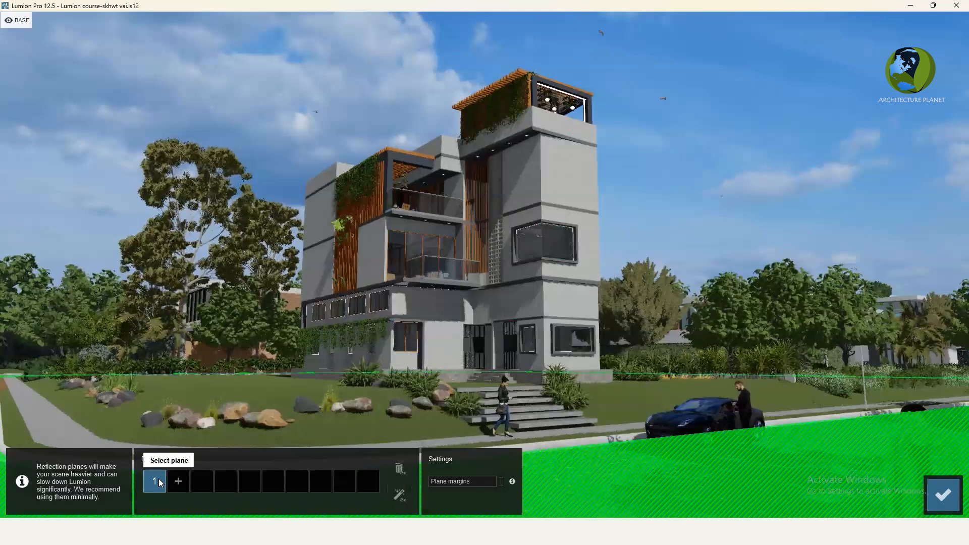
{"action": "left_click", "coordinate": [155, 477]}
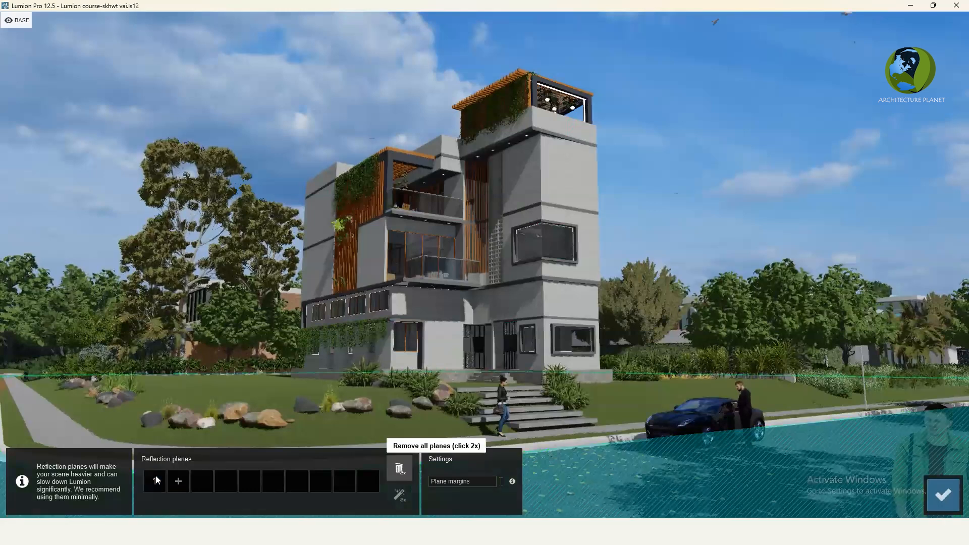
{"action": "left_click", "coordinate": [154, 481]}
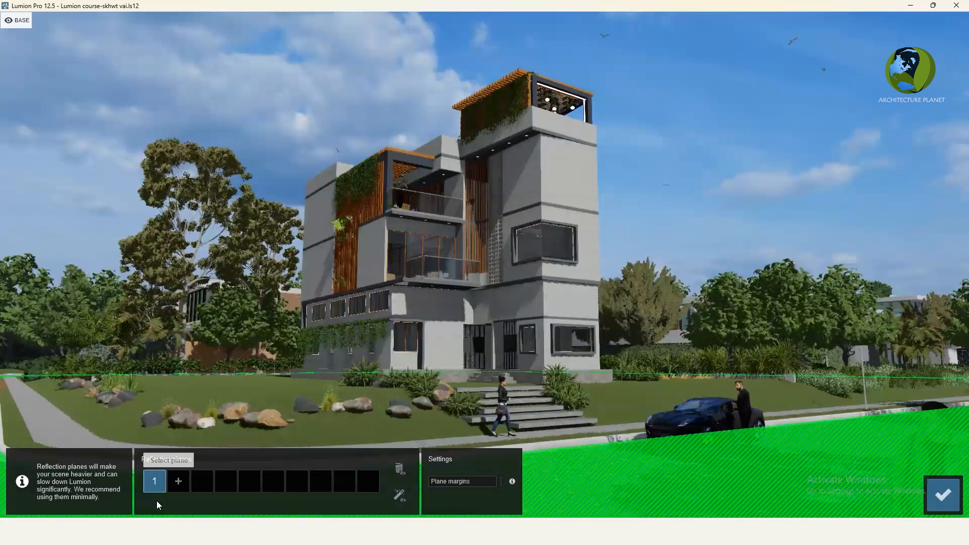
{"action": "key", "text": "Delete"}
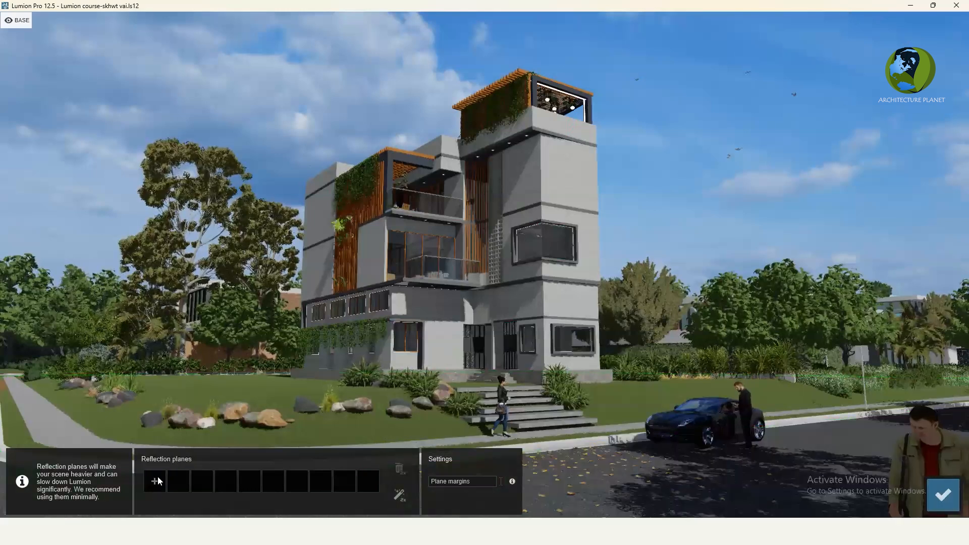
Add reflection planes on both faces of the corner window and on the middle-floor glass behind the balcony
{"action": "left_click", "coordinate": [155, 481]}
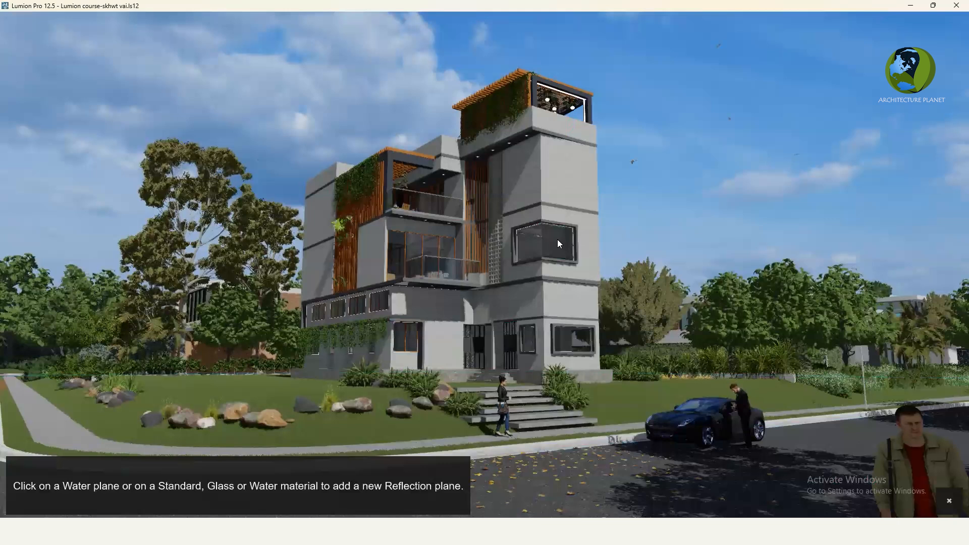
{"action": "left_click", "coordinate": [558, 240]}
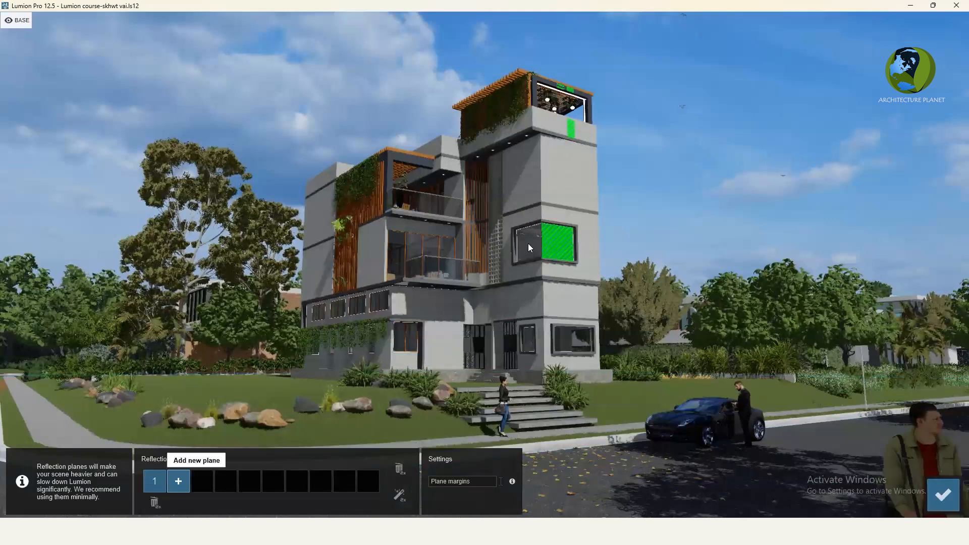
{"action": "left_click", "coordinate": [178, 481]}
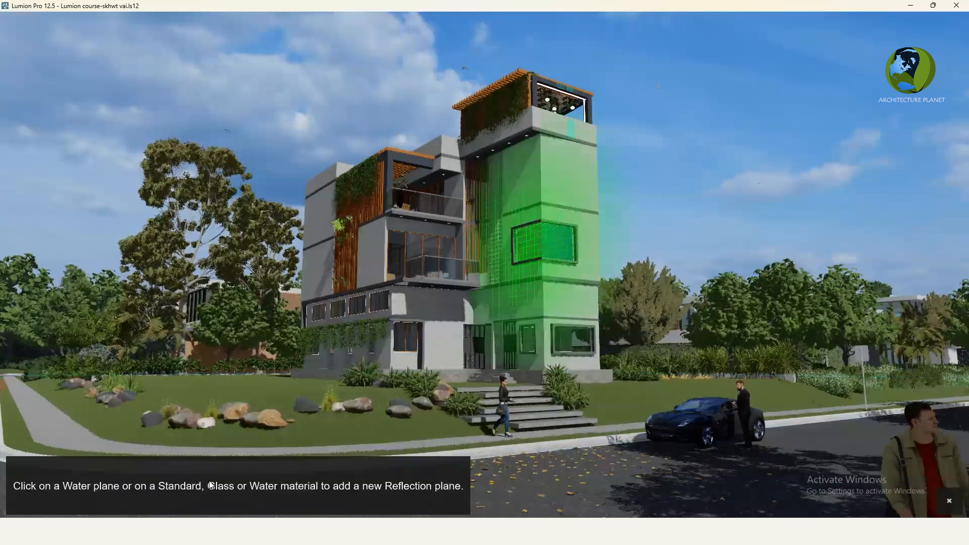
{"action": "left_click", "coordinate": [202, 478]}
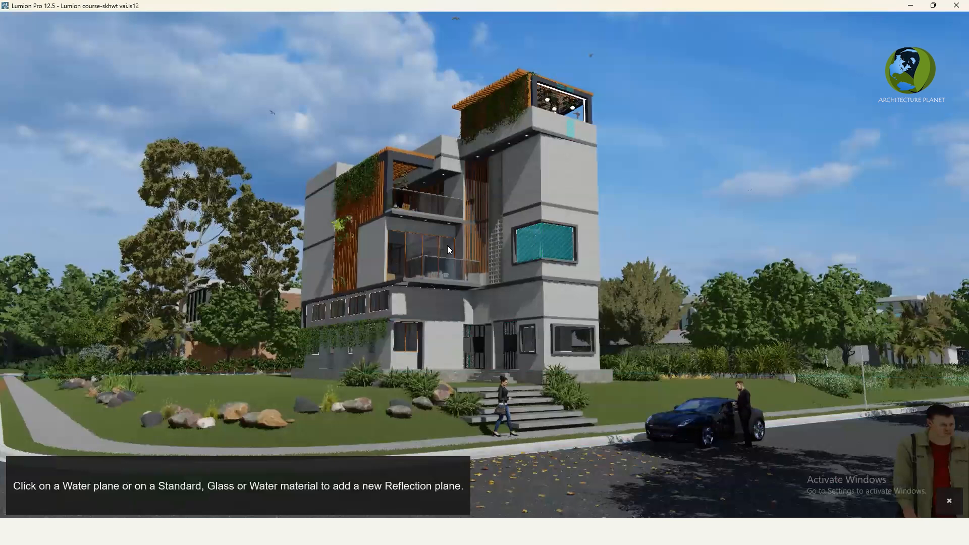
{"action": "left_click", "coordinate": [448, 245]}
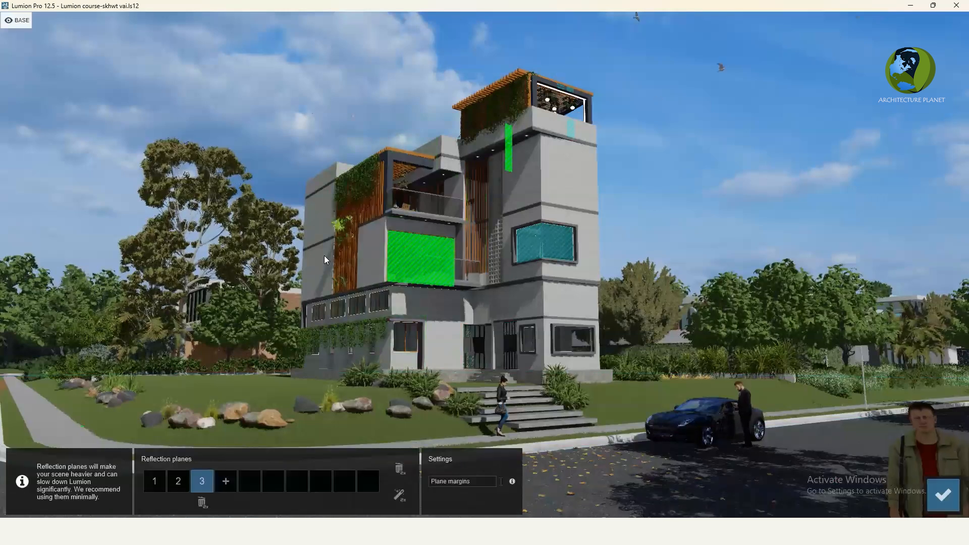
Add further reflection planes on the upper balcony railing and the remaining windows, up to ten planes, and confirm them
{"action": "left_click", "coordinate": [226, 481]}
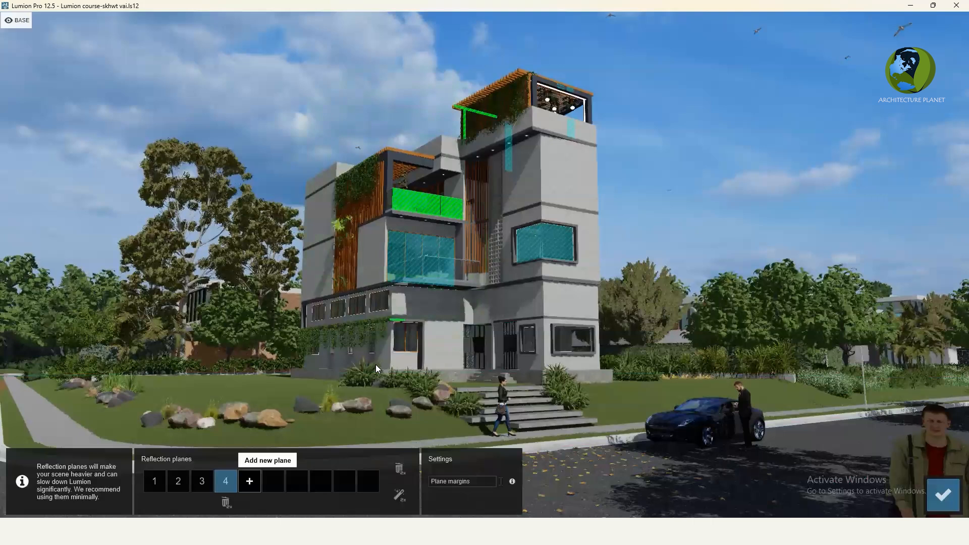
{"action": "left_click", "coordinate": [358, 314]}
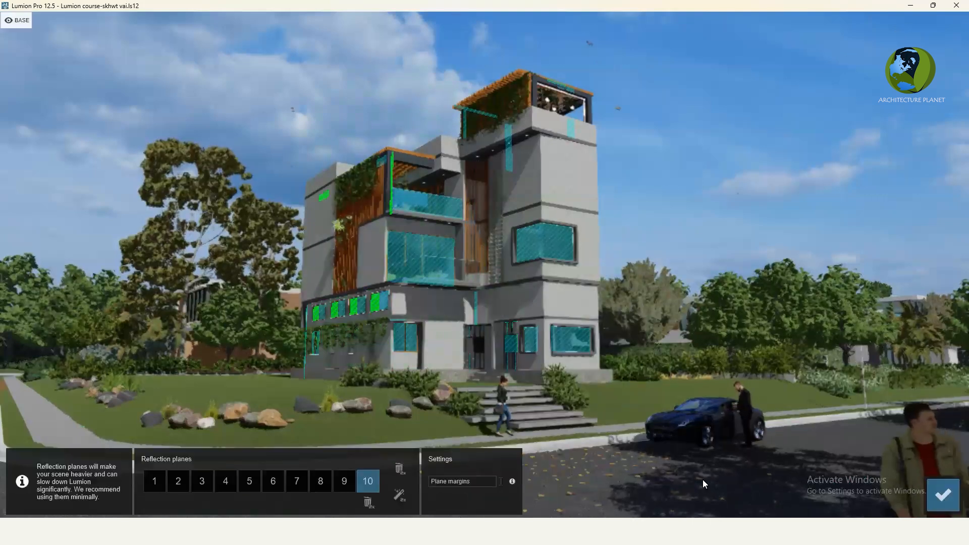
{"action": "left_click", "coordinate": [941, 496]}
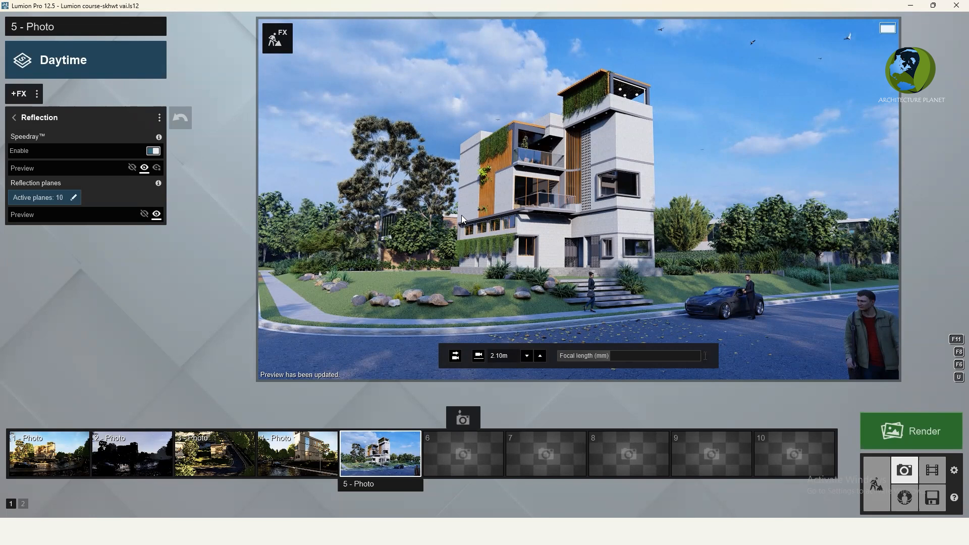
Examine the reflections in the building's windows and balcony glass up close, then restore the saved view of photo 5
{"action": "scroll", "coordinate": [454, 211], "scroll_direction": "up", "scroll_amount": 2}
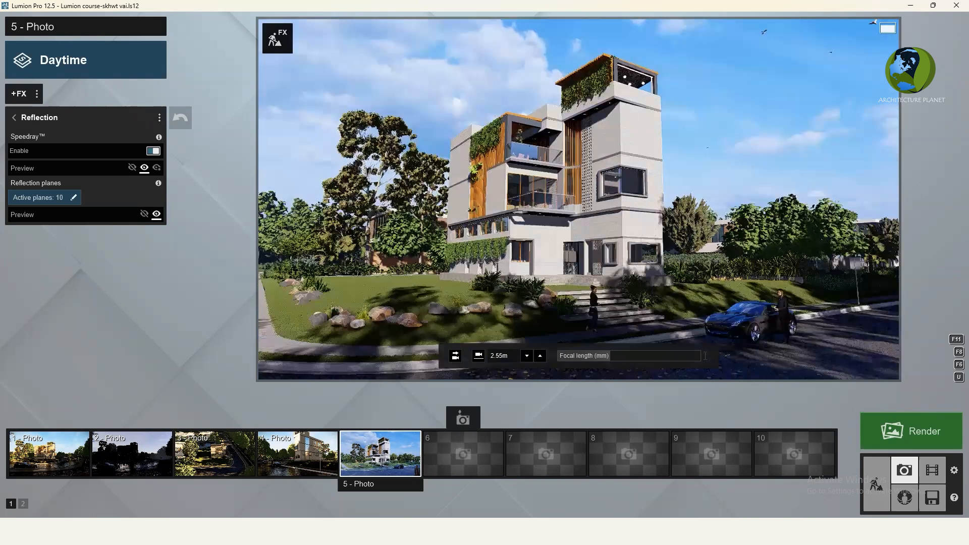
{"action": "scroll", "coordinate": [484, 182], "scroll_direction": "up", "scroll_amount": 2}
{"action": "scroll", "coordinate": [483, 180], "scroll_direction": "up", "scroll_amount": 1}
{"action": "right_click_drag", "start_coordinate": [484, 181], "coordinate": [482, 201]}
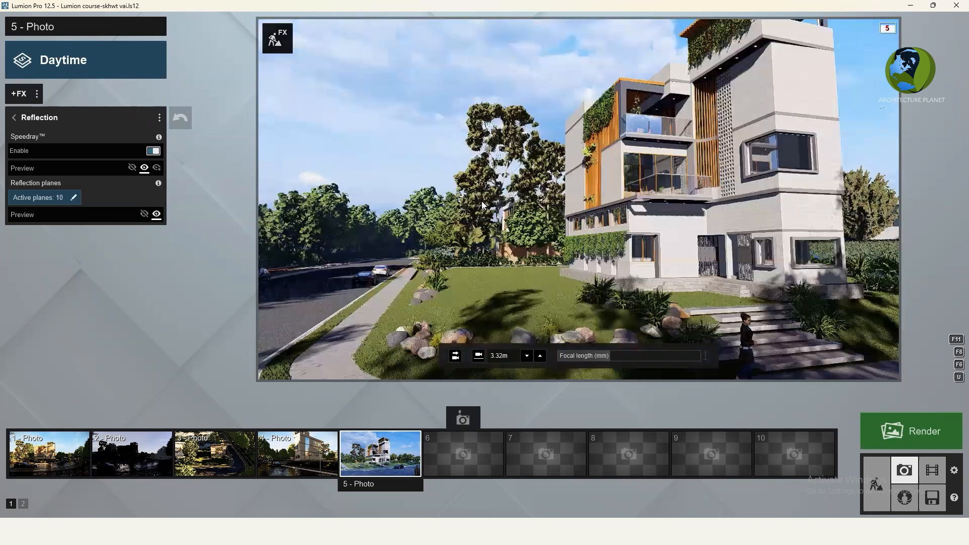
{"action": "scroll", "coordinate": [490, 218], "scroll_direction": "up", "scroll_amount": 1}
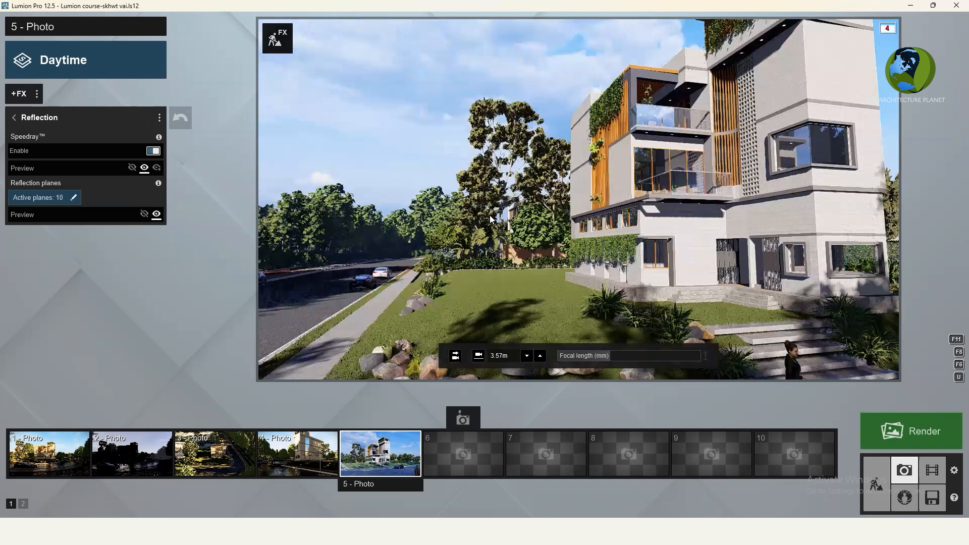
{"action": "scroll", "coordinate": [596, 211], "scroll_direction": "up", "scroll_amount": 1}
{"action": "scroll", "coordinate": [589, 204], "scroll_direction": "up", "scroll_amount": 1}
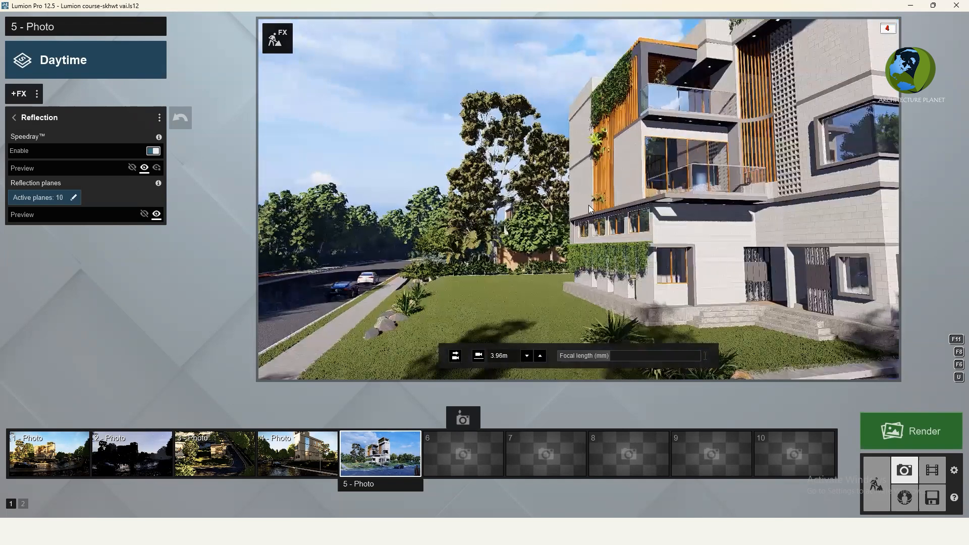
{"action": "scroll", "coordinate": [588, 205], "scroll_direction": "up", "scroll_amount": 1}
{"action": "scroll", "coordinate": [579, 199], "scroll_direction": "up", "scroll_amount": 1}
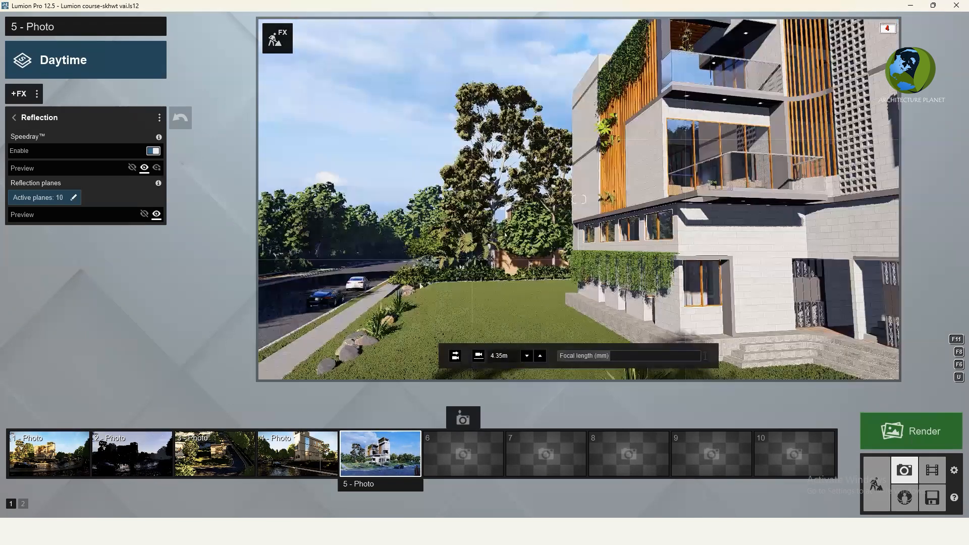
{"action": "scroll", "coordinate": [579, 200], "scroll_direction": "up", "scroll_amount": 1}
{"action": "scroll", "coordinate": [579, 199], "scroll_direction": "up", "scroll_amount": 1}
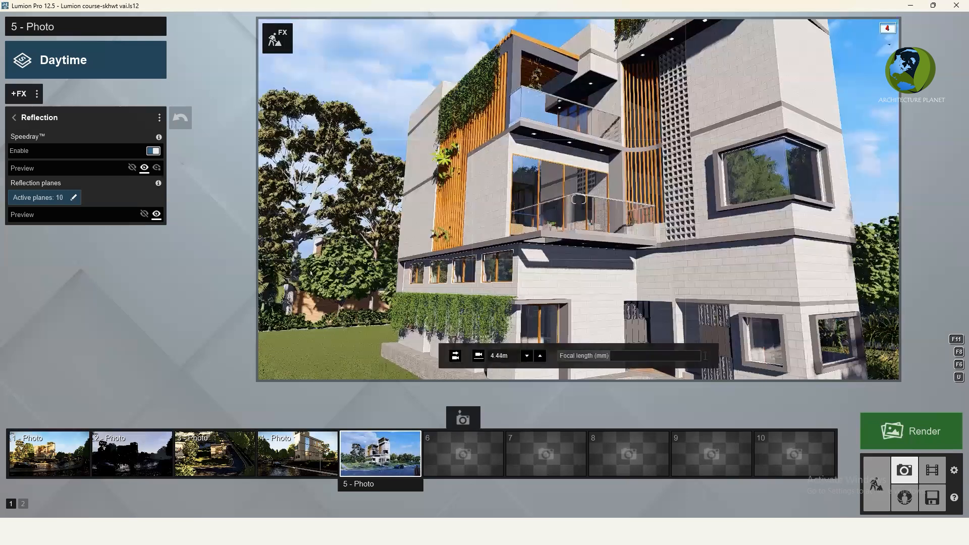
{"action": "right_click_drag", "start_coordinate": [705, 173], "coordinate": [662, 172]}
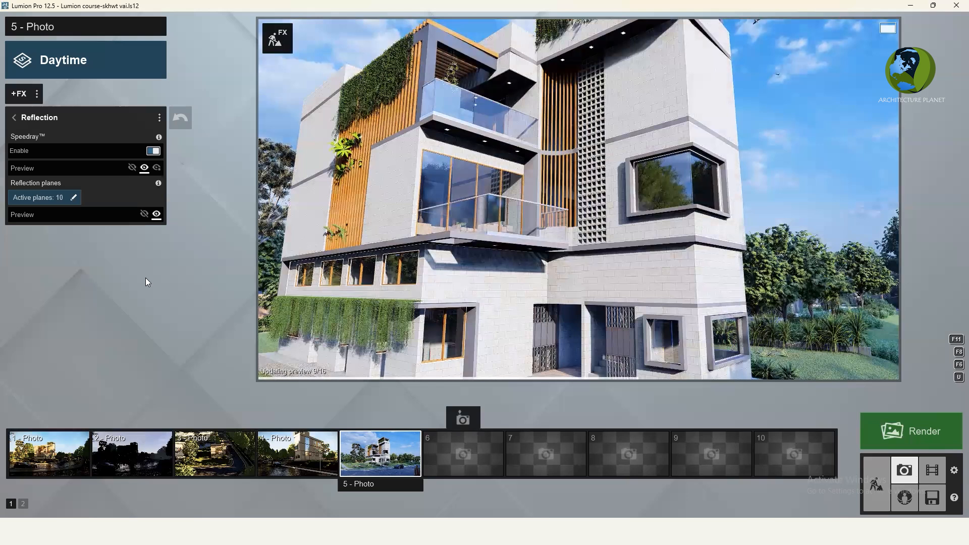
{"action": "left_click", "coordinate": [365, 456]}
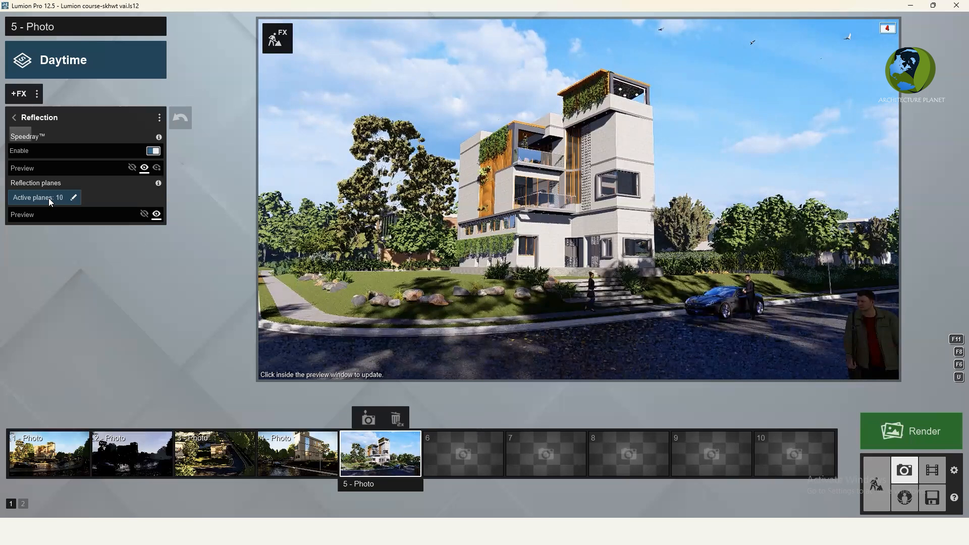
Leave the Reflection settings and look over the Sky Light effect's options
{"action": "left_click", "coordinate": [15, 118]}
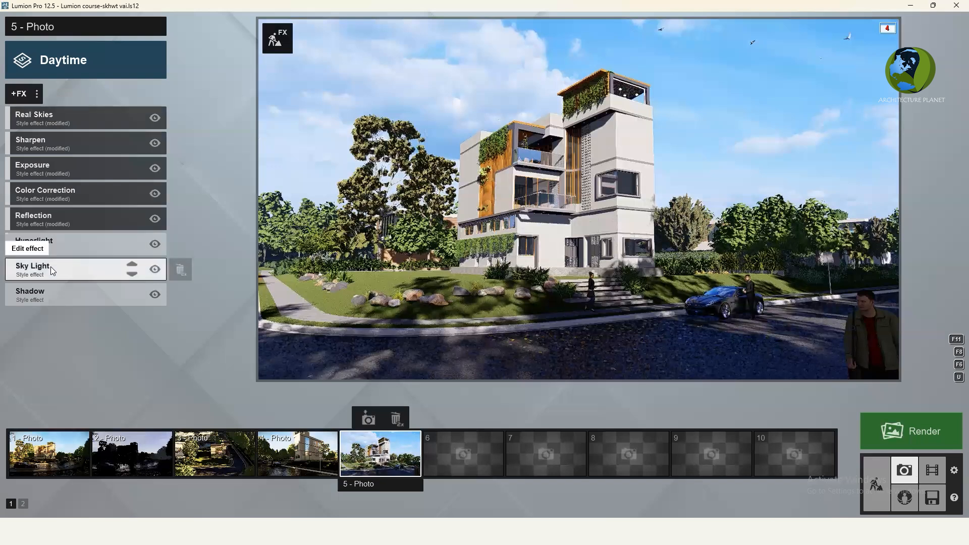
{"action": "left_click", "coordinate": [52, 271]}
{"action": "mouse_move", "coordinate": [40, 152]}
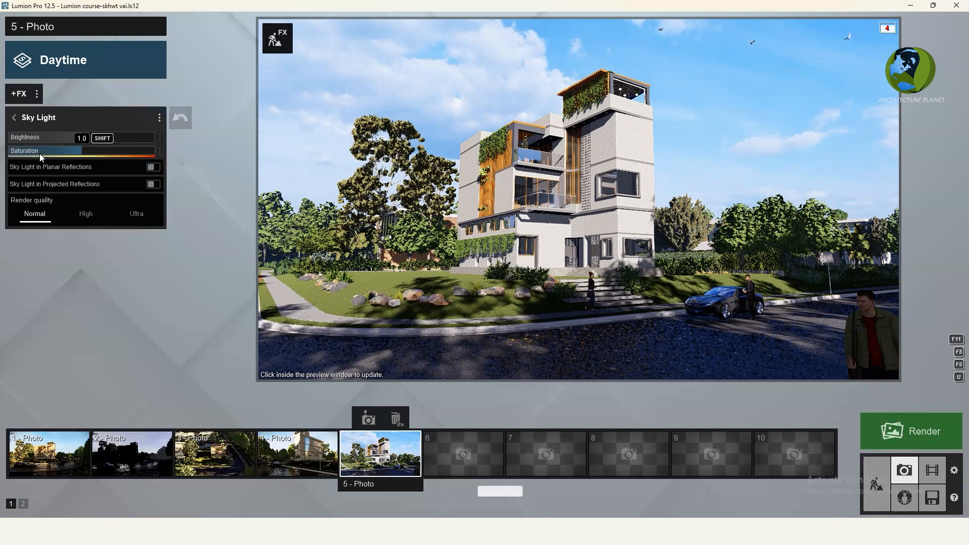
{"action": "left_click", "coordinate": [16, 120]}
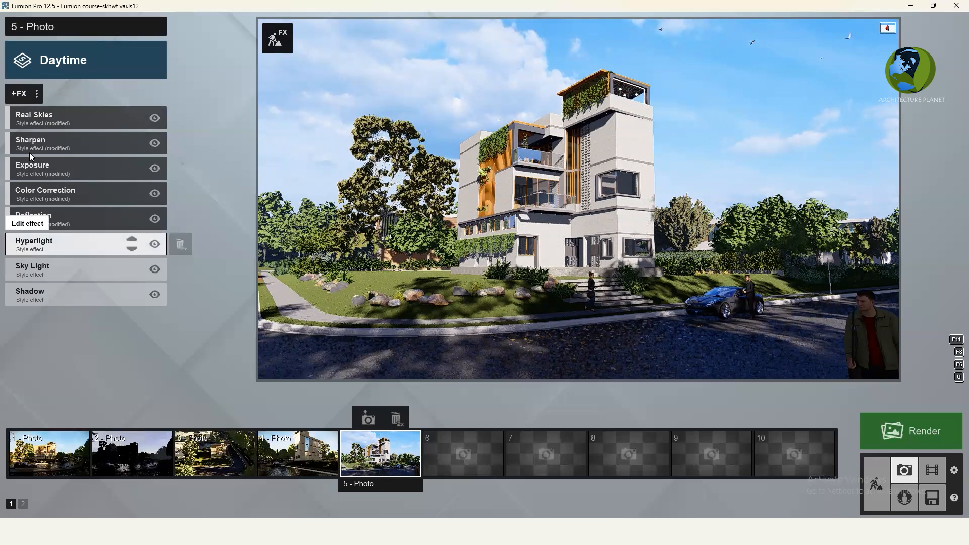
Try Hyperlight amounts between 0% and 100% and enable the effect in the preview
{"action": "left_click", "coordinate": [67, 245]}
{"action": "left_click_drag", "start_coordinate": [113, 137], "coordinate": [132, 136]}
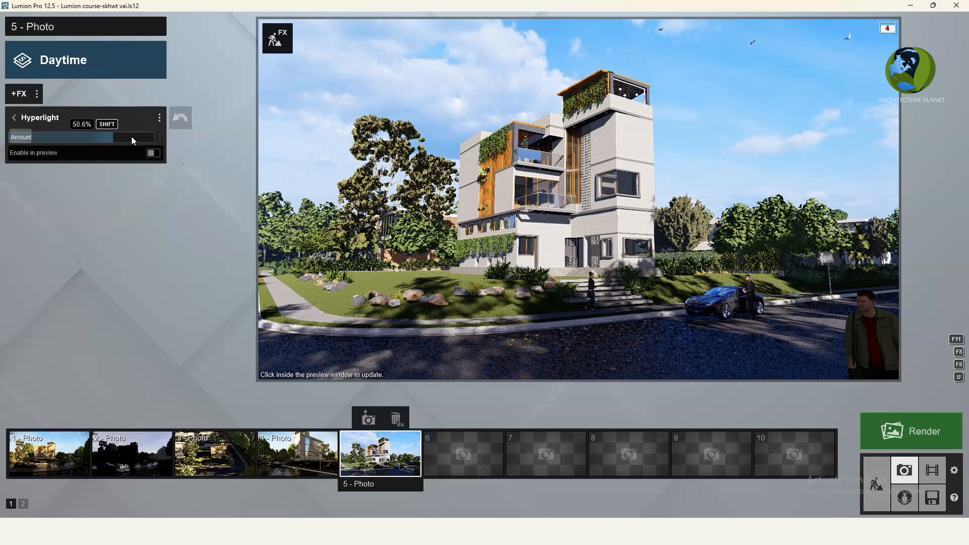
{"action": "left_click", "coordinate": [151, 136]}
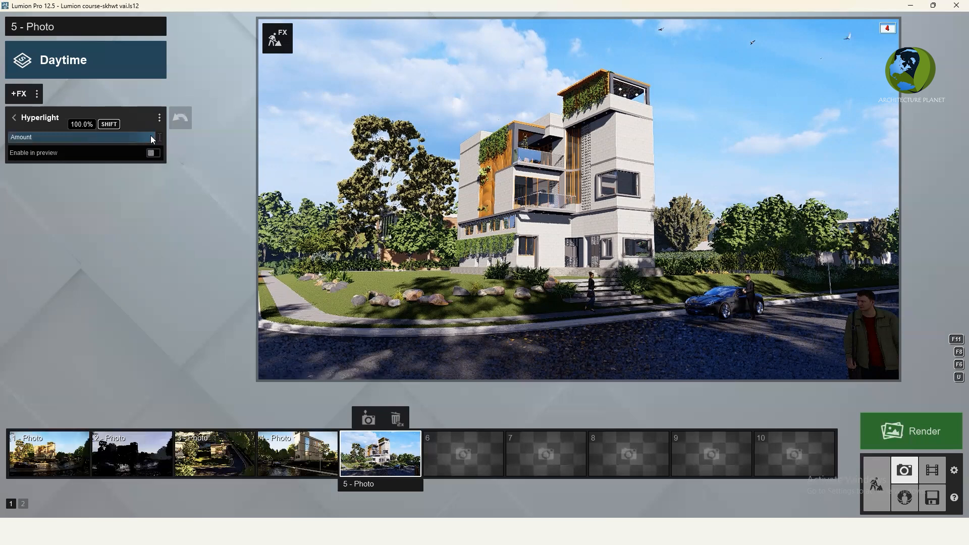
{"action": "left_click", "coordinate": [9, 138]}
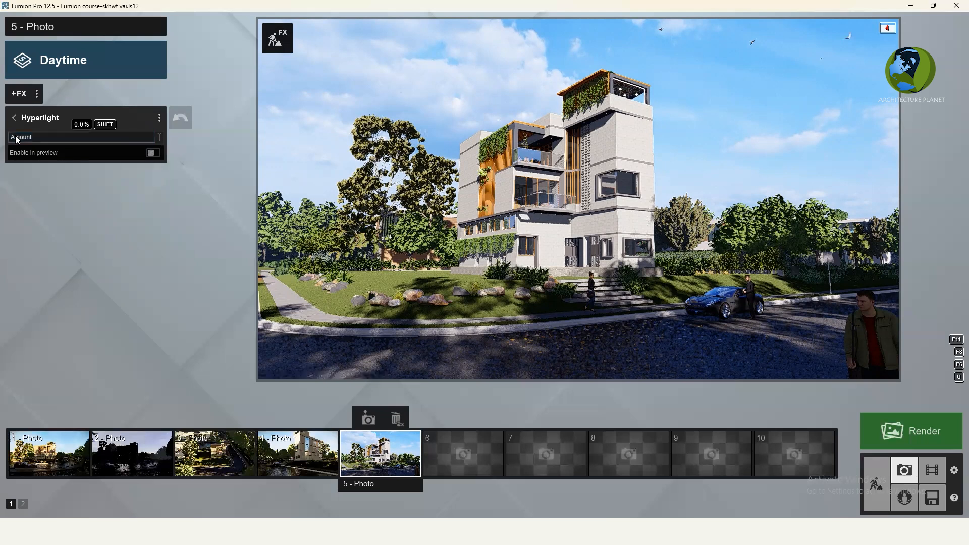
{"action": "left_click_drag", "start_coordinate": [112, 137], "coordinate": [156, 152]}
{"action": "left_click", "coordinate": [153, 153]}
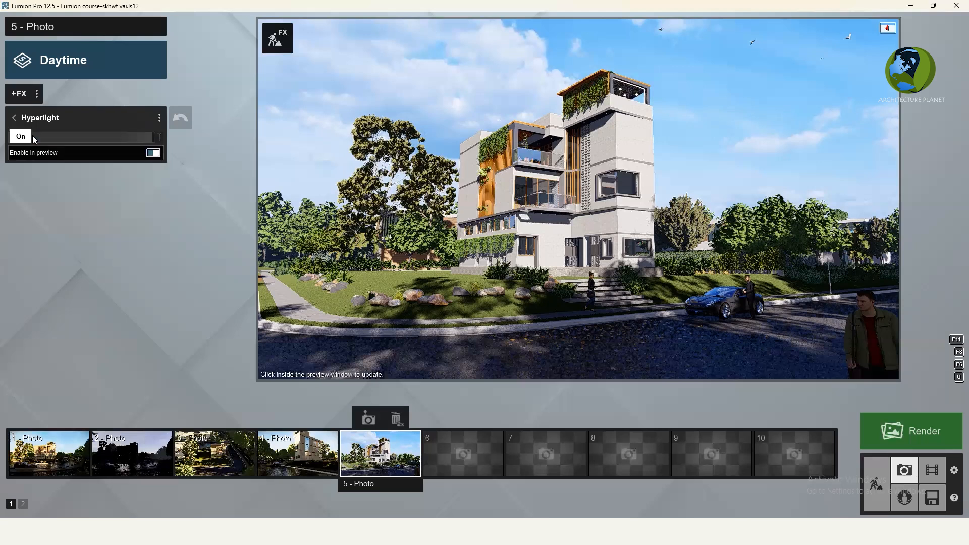
Set the Hyperlight amount to 100% and update the preview render
{"action": "left_click_drag", "start_coordinate": [18, 141], "coordinate": [16, 140]}
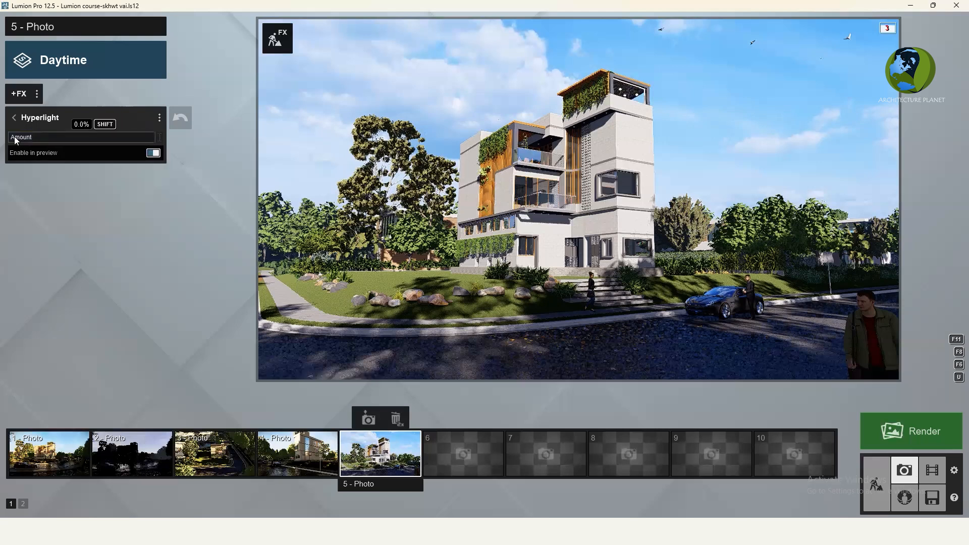
{"action": "left_click_drag", "start_coordinate": [145, 141], "coordinate": [486, 226], "text": "shift"}
{"action": "left_click", "coordinate": [486, 225]}
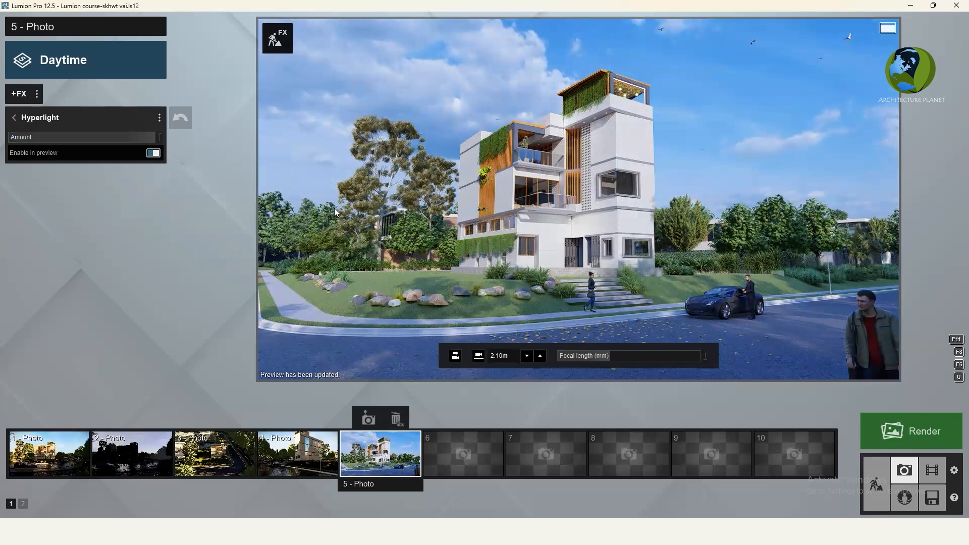
Lower the Hyperlight amount to about a quarter of its slider and return to the effects list
{"action": "mouse_move", "coordinate": [80, 140]}
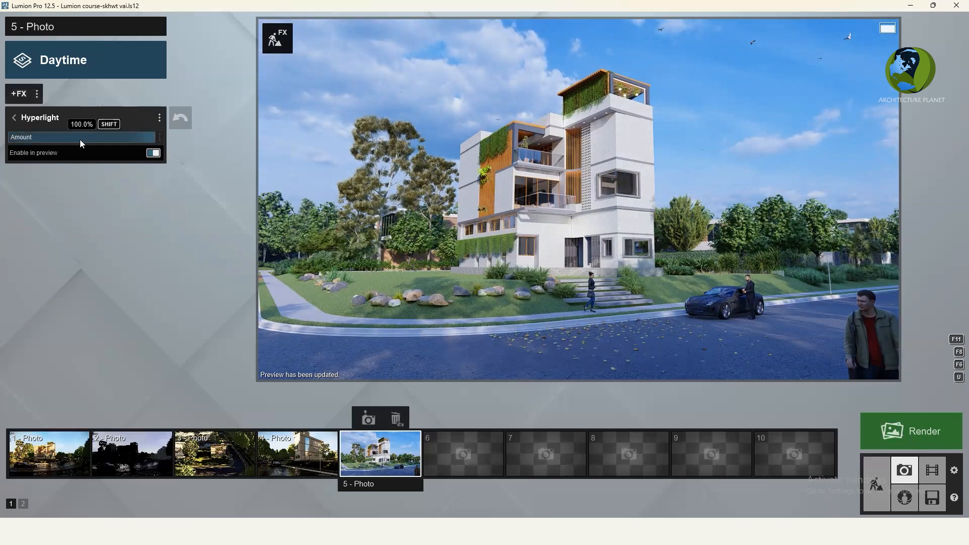
{"action": "left_click", "coordinate": [80, 139]}
{"action": "left_click", "coordinate": [84, 140]}
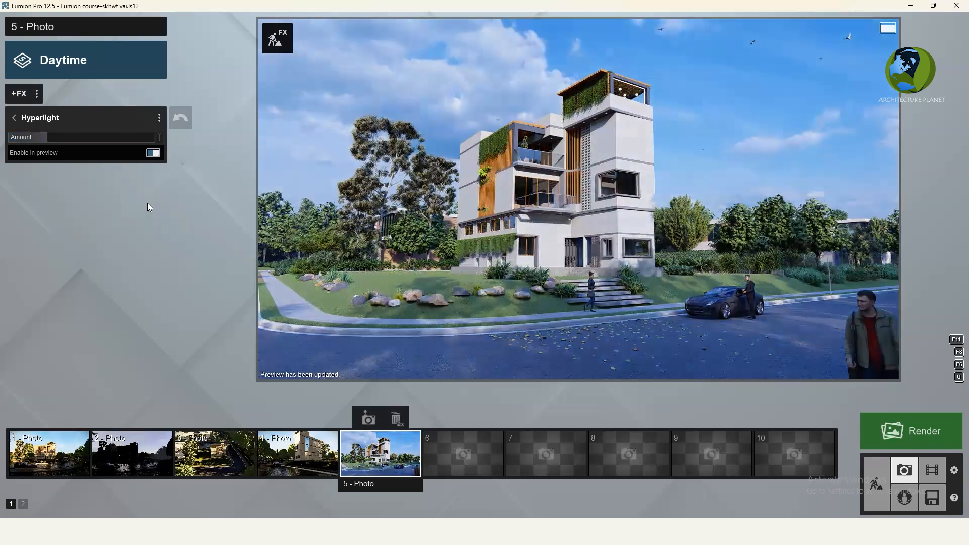
{"action": "left_click", "coordinate": [13, 119]}
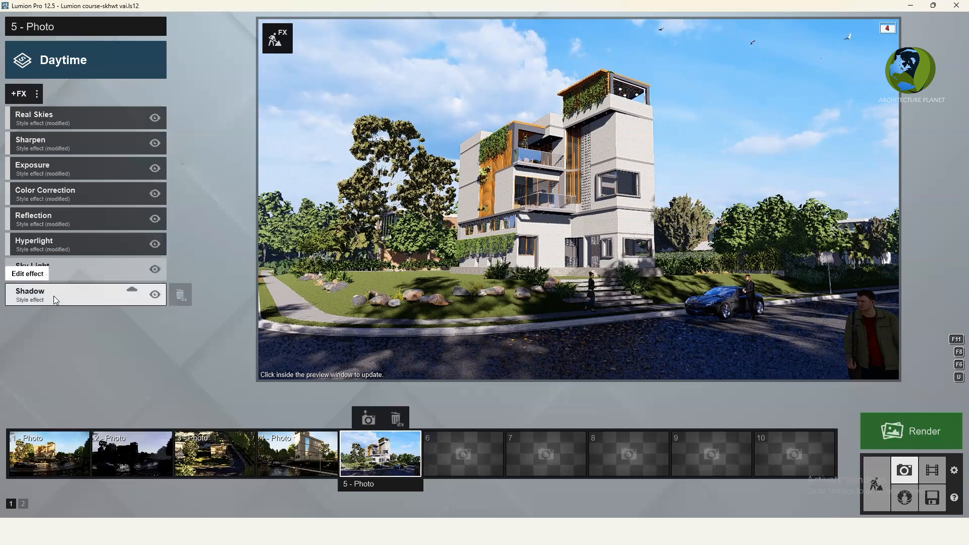
Turn off soft shadows in the Shadow effect and update the preview render
{"action": "left_click", "coordinate": [54, 296]}
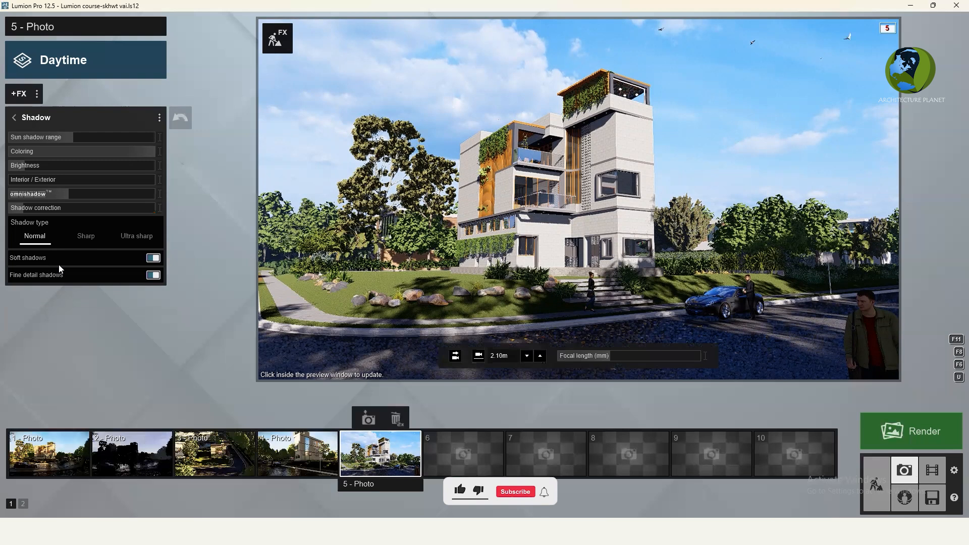
{"action": "left_click", "coordinate": [154, 258]}
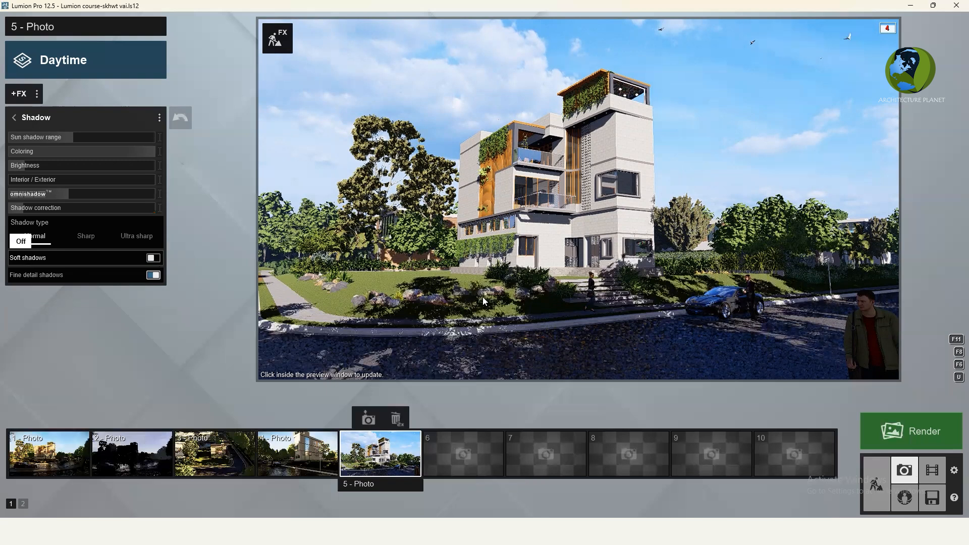
{"action": "left_click", "coordinate": [490, 313]}
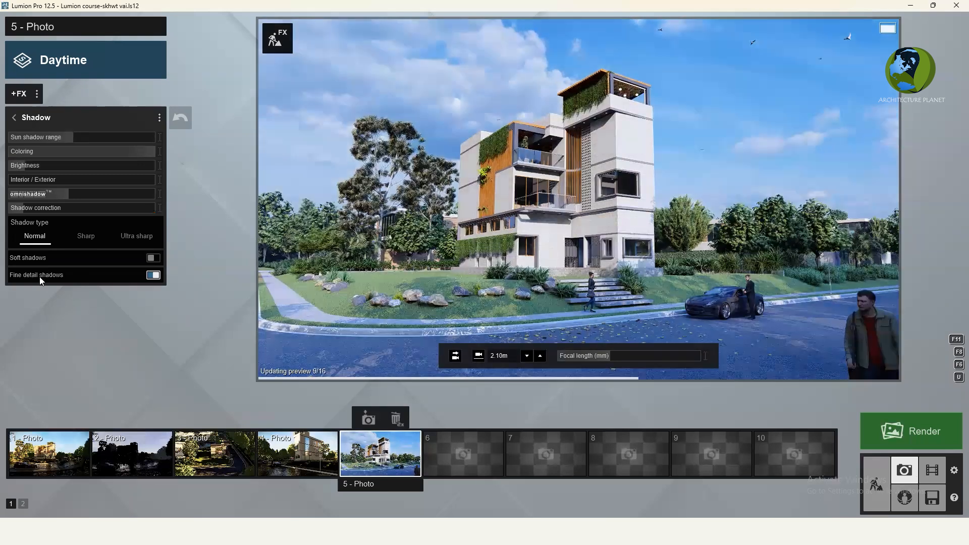
Compare the Shadow effect with soft shadows on and off, leave them on, and return to the effects list
{"action": "left_click", "coordinate": [151, 258]}
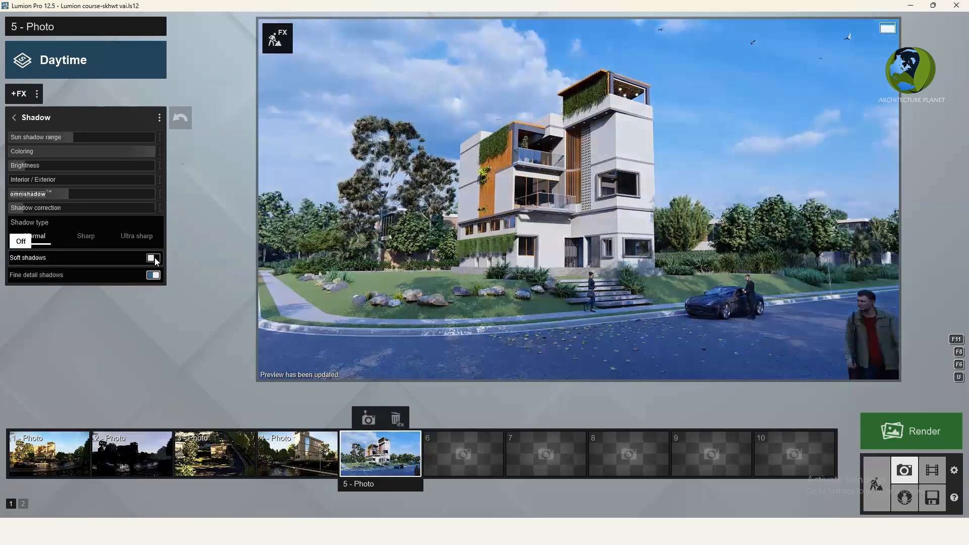
{"action": "left_click", "coordinate": [153, 258]}
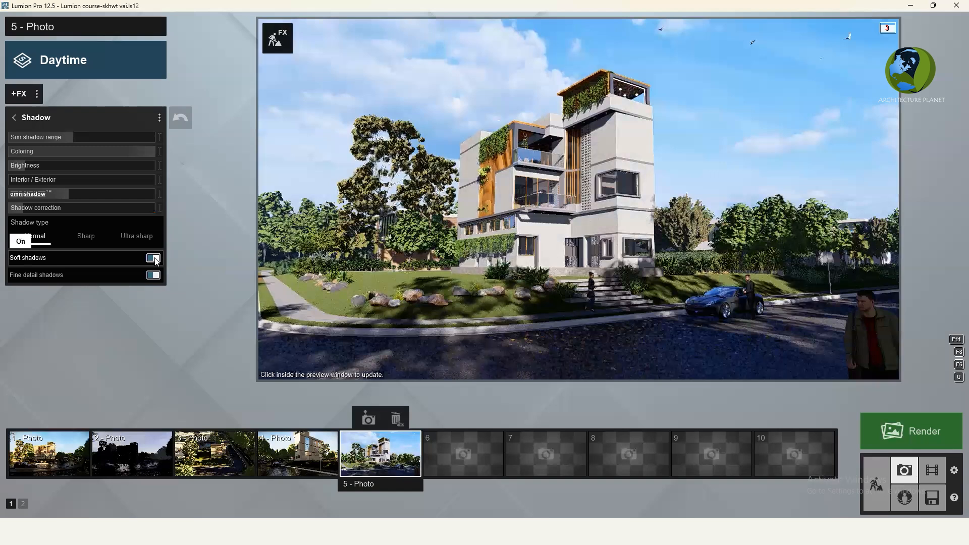
{"action": "left_click", "coordinate": [152, 258]}
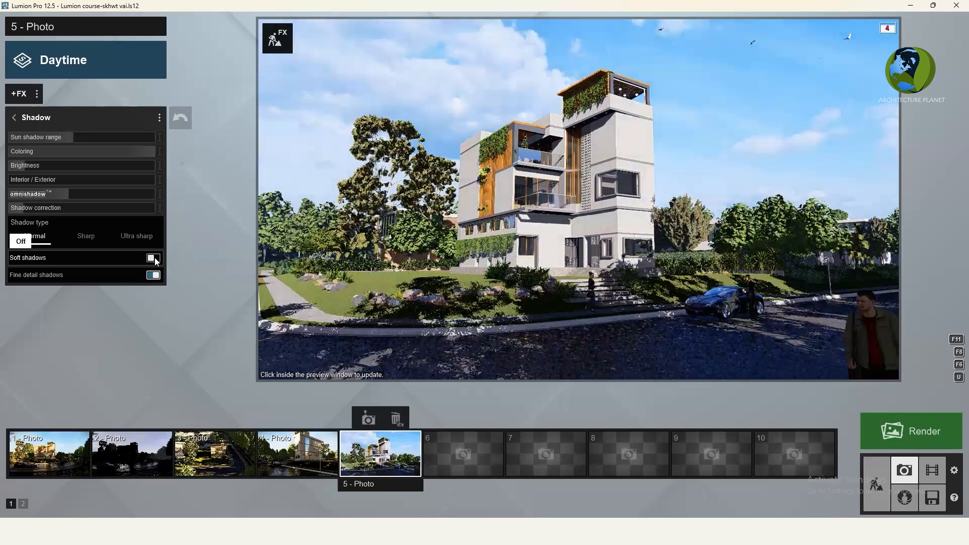
{"action": "left_click", "coordinate": [154, 258]}
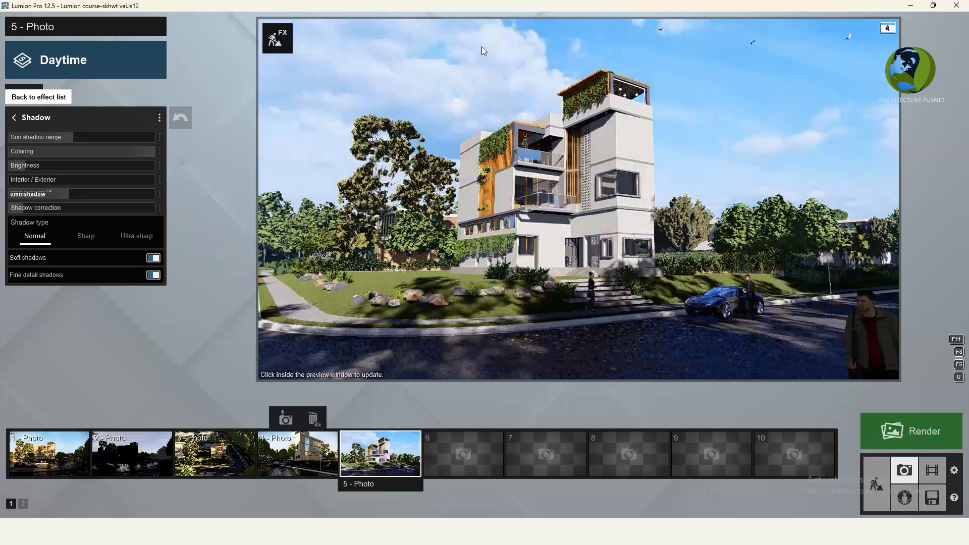
{"action": "left_click", "coordinate": [14, 117]}
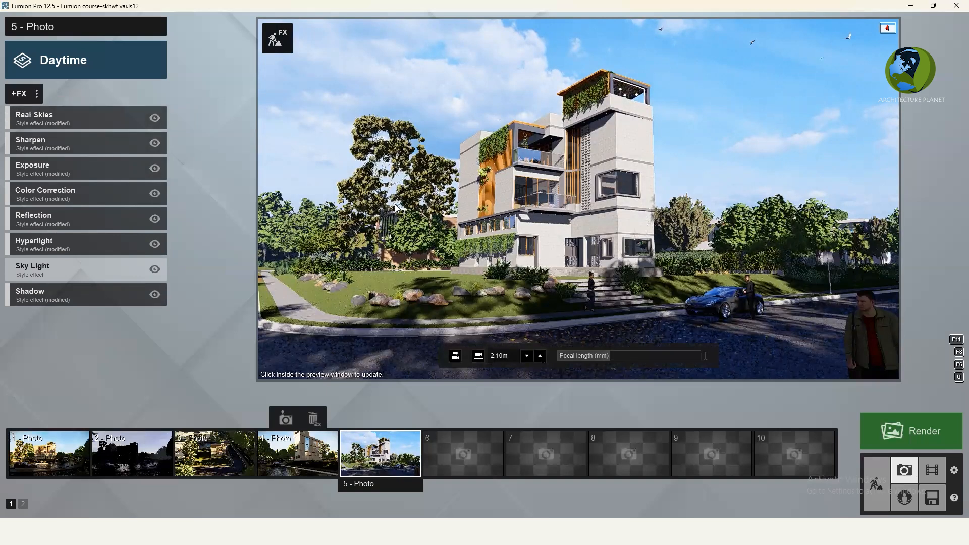
Examine the available photo effects by category, including Concept, Architectural, Lighting, Sky/Weather, Camera, Artistic and Enhancements
{"action": "left_click", "coordinate": [19, 94]}
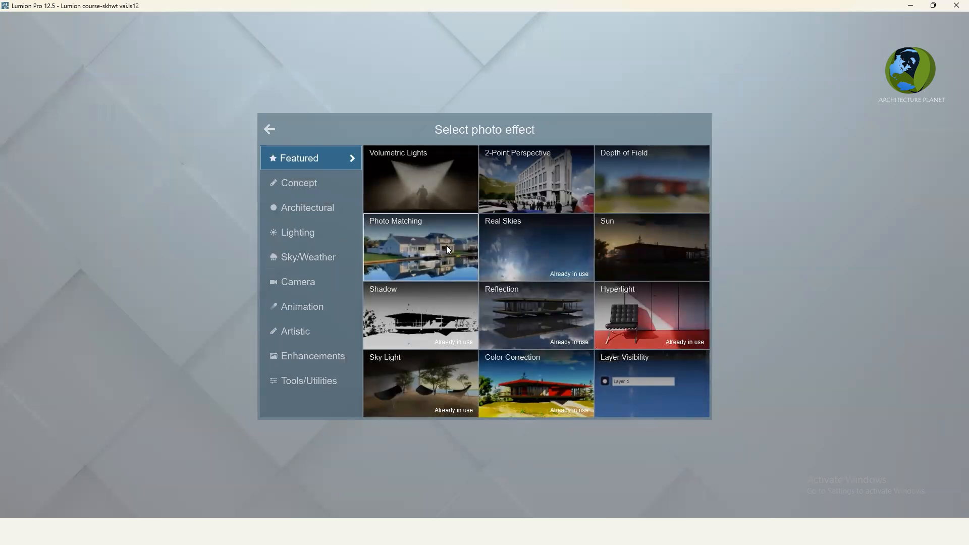
{"action": "left_click", "coordinate": [304, 180]}
{"action": "left_click", "coordinate": [303, 206]}
{"action": "left_click", "coordinate": [307, 232]}
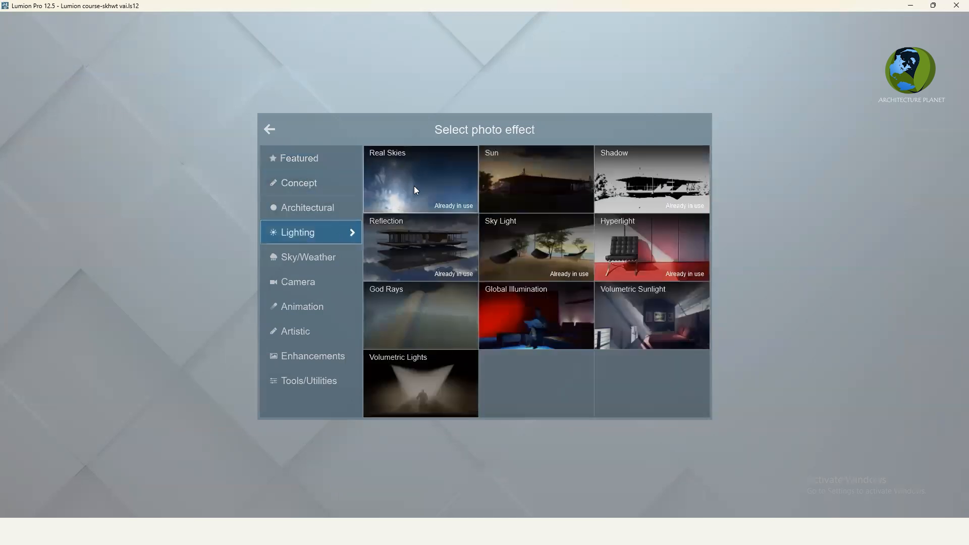
{"action": "left_click", "coordinate": [313, 257]}
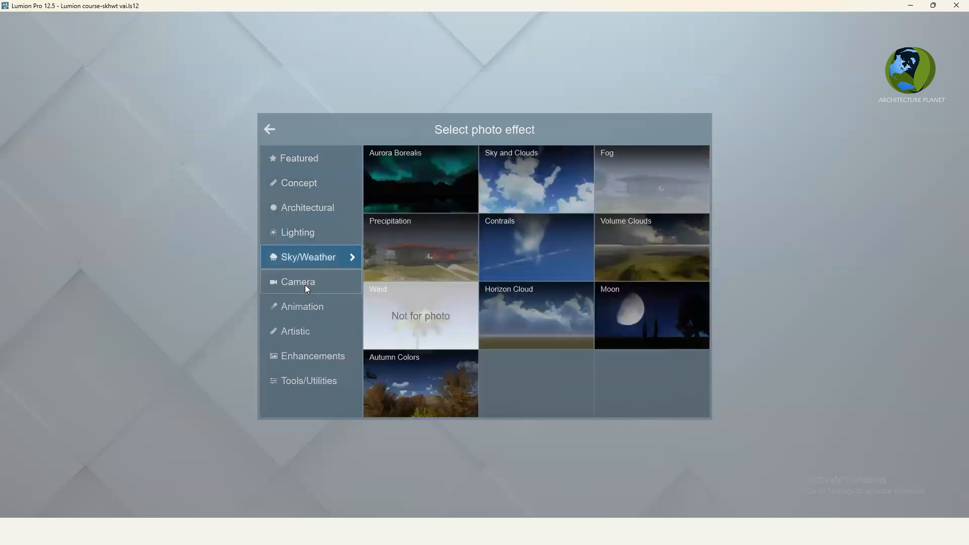
{"action": "left_click", "coordinate": [304, 282]}
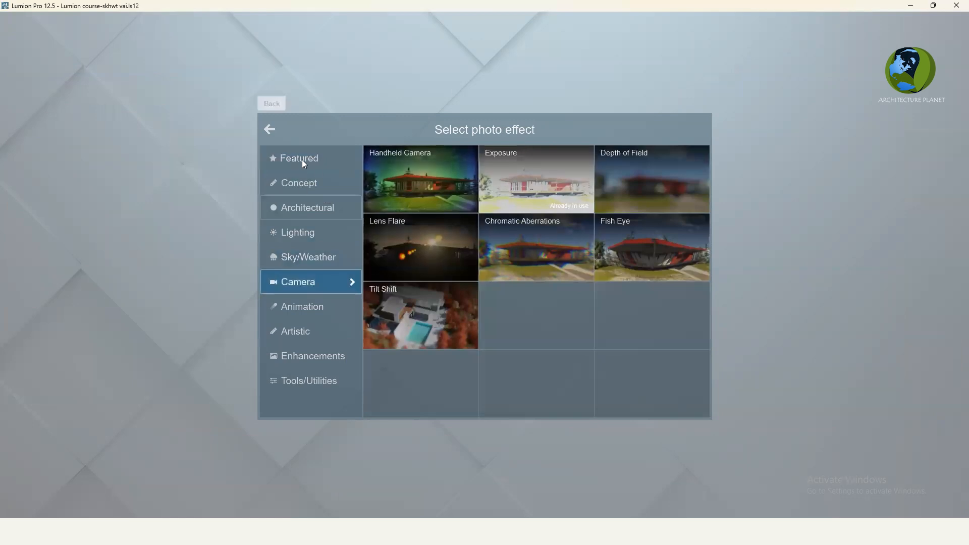
{"action": "left_click", "coordinate": [309, 305]}
{"action": "left_click", "coordinate": [311, 331]}
{"action": "left_click", "coordinate": [313, 356]}
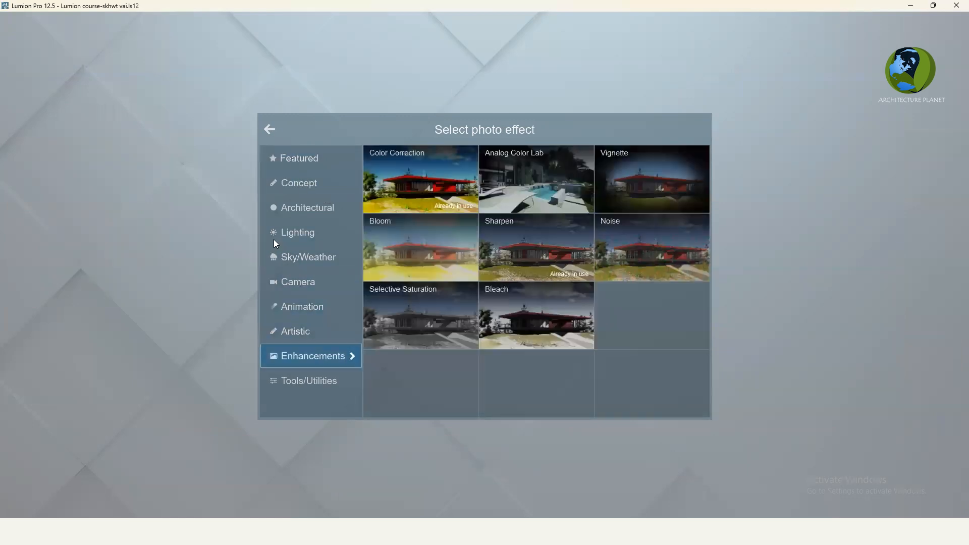
{"action": "left_click", "coordinate": [303, 159]}
{"action": "left_click", "coordinate": [309, 185]}
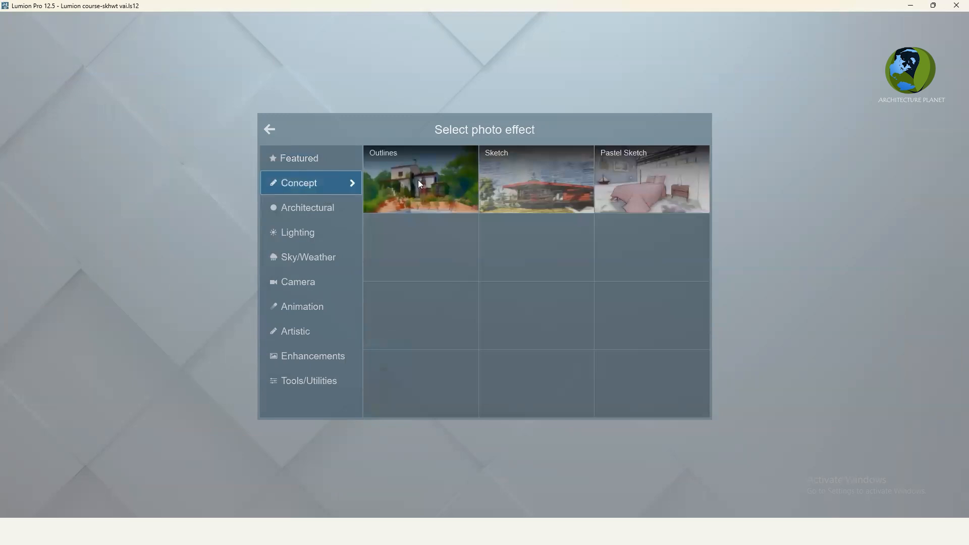
{"action": "left_click", "coordinate": [310, 251]}
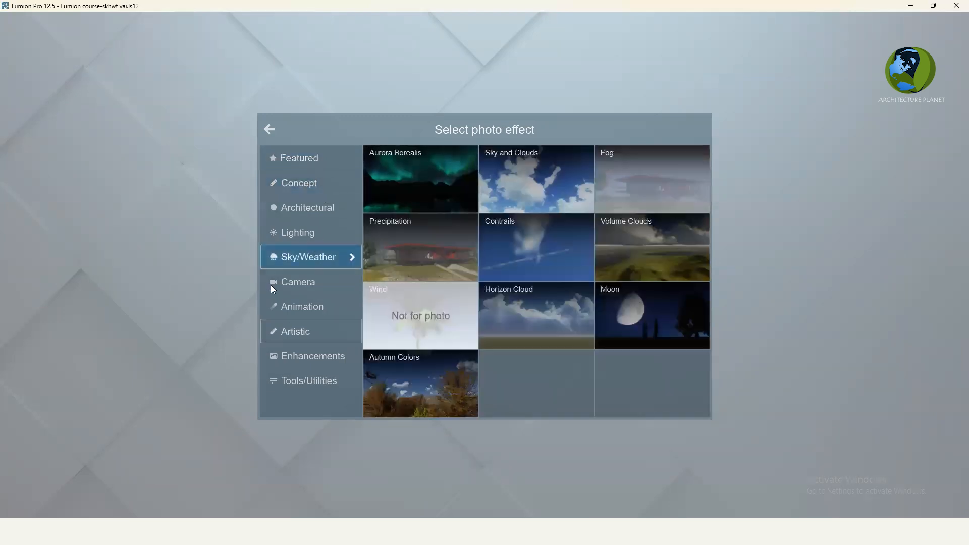
Add the Depth of Field camera effect and try an amount of about four fifths of its slider
{"action": "left_click", "coordinate": [306, 287]}
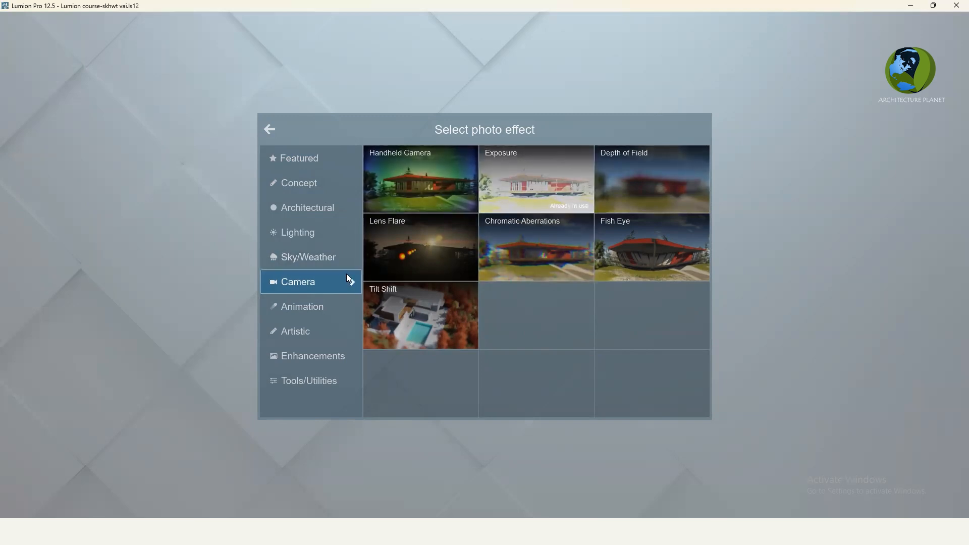
{"action": "left_click", "coordinate": [653, 184]}
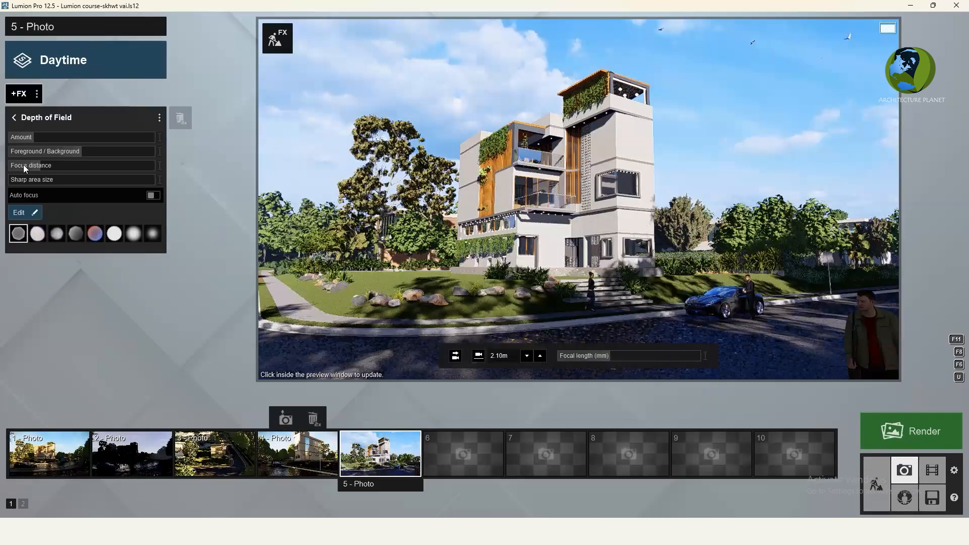
{"action": "left_click_drag", "start_coordinate": [40, 137], "coordinate": [104, 137]}
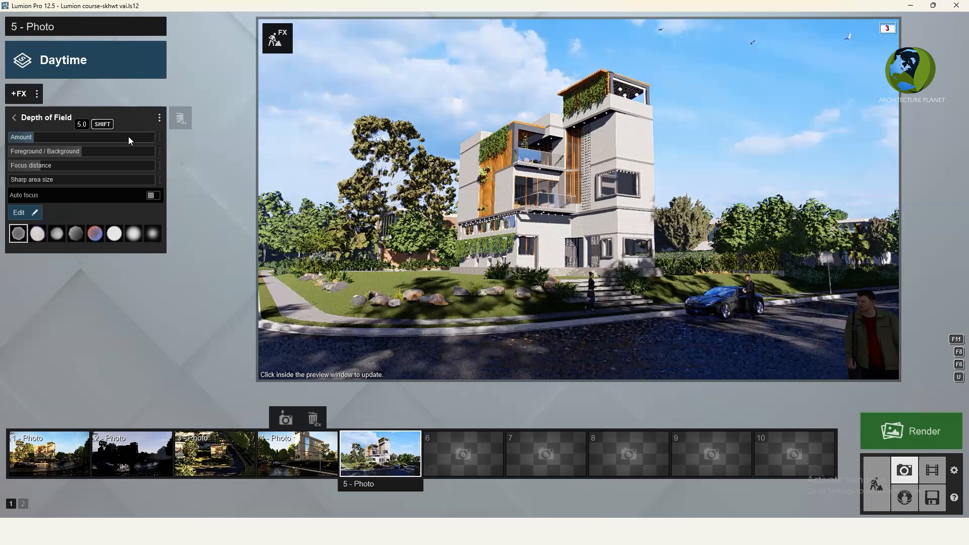
{"action": "left_click", "coordinate": [720, 232]}
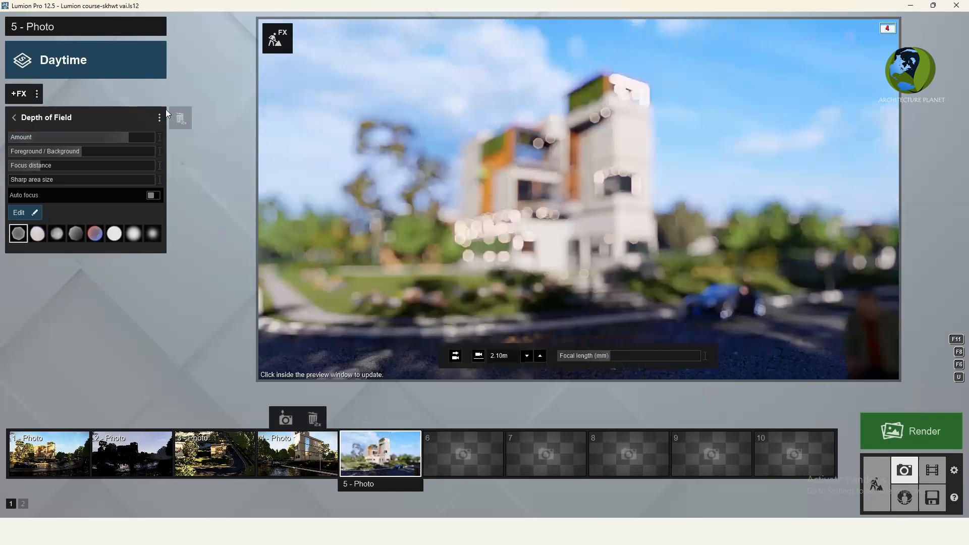
Reduce the Depth of Field amount, try the value 10, and raise it slightly above that
{"action": "left_click_drag", "start_coordinate": [110, 138], "coordinate": [45, 143]}
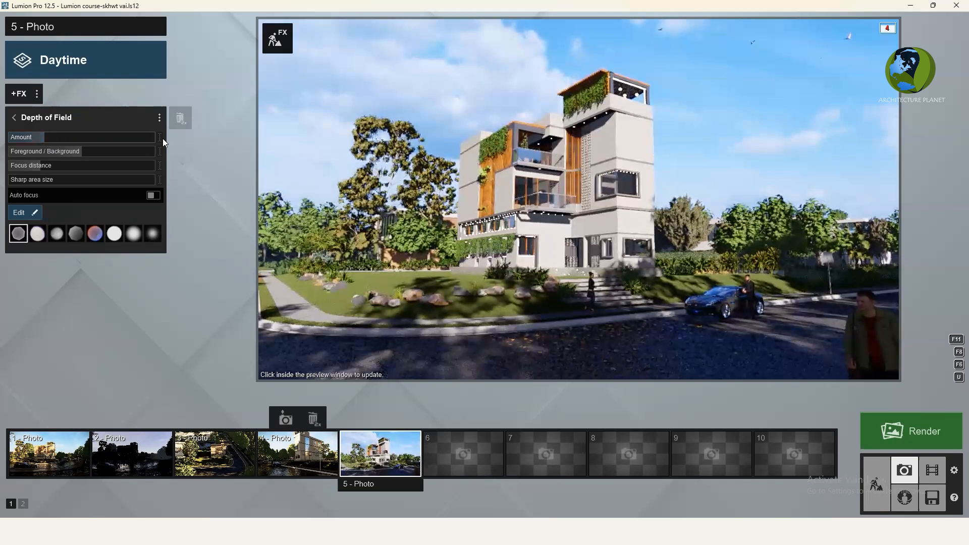
{"action": "left_click", "coordinate": [43, 135]}
{"action": "type", "text": "10"}
{"action": "key", "text": "Return"}
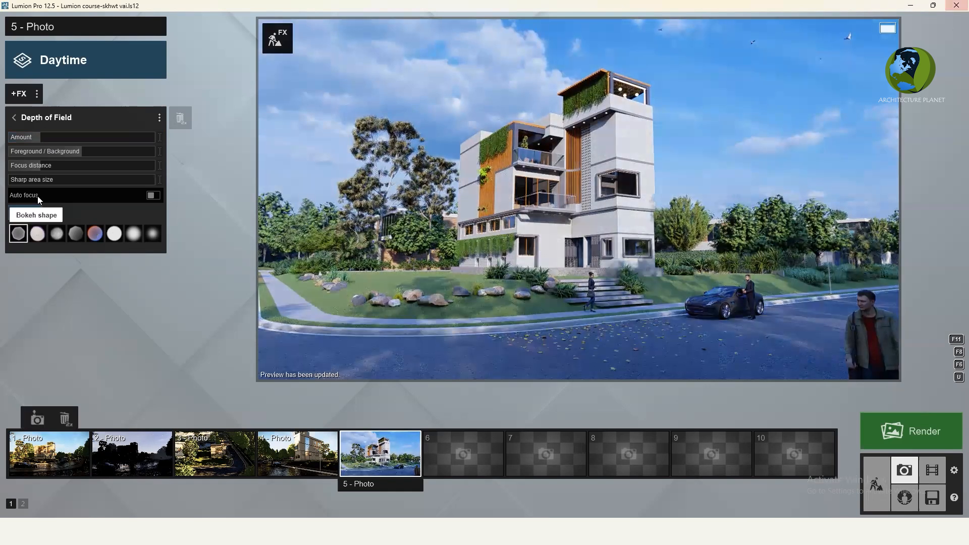
{"action": "left_click", "coordinate": [51, 137]}
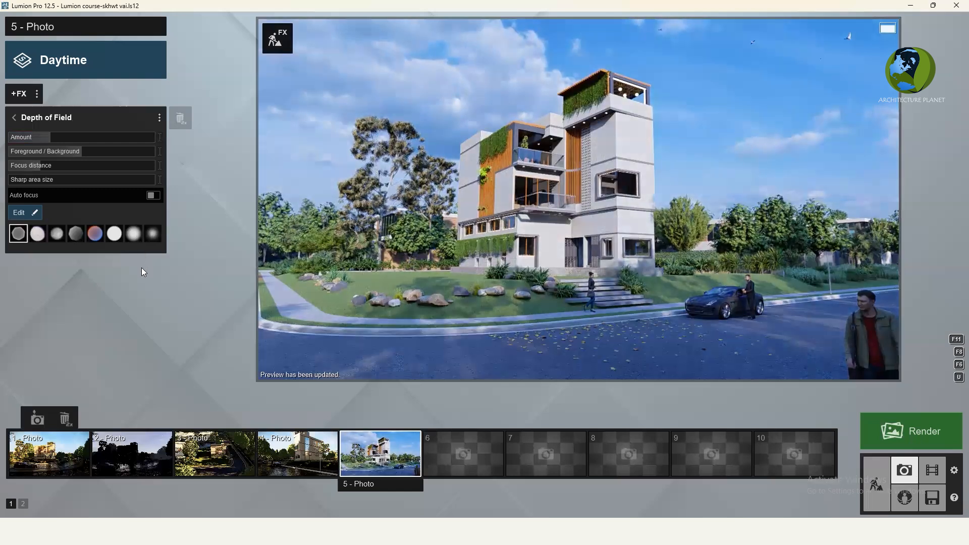
Lower the Depth of Field amount to its minimum and delete the effect from the photo
{"action": "mouse_move", "coordinate": [46, 137]}
{"action": "left_click", "coordinate": [9, 137]}
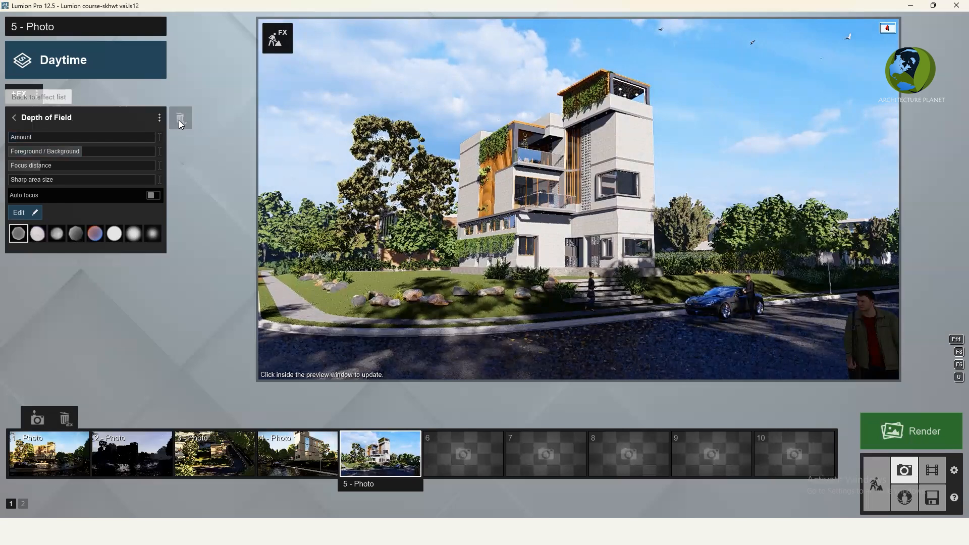
{"action": "double_click", "coordinate": [179, 120]}
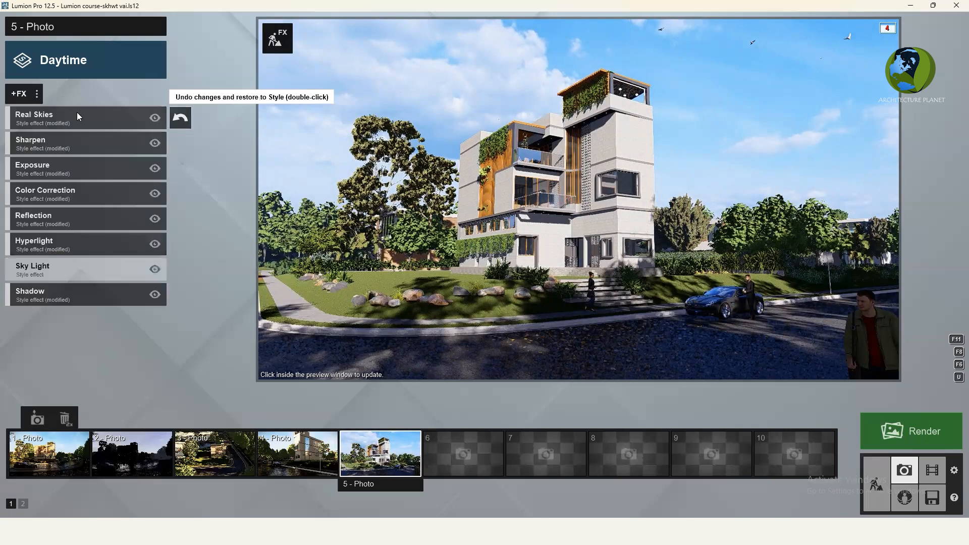
Add the Fog effect from the Sky/Weather category, raise its density to 1.6 and update the preview render
{"action": "left_click", "coordinate": [23, 90]}
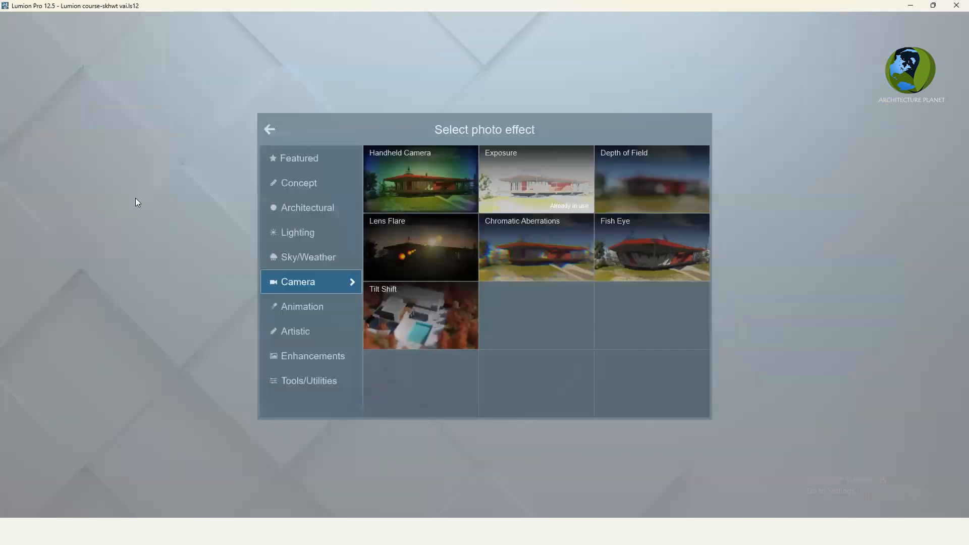
{"action": "left_click", "coordinate": [317, 258]}
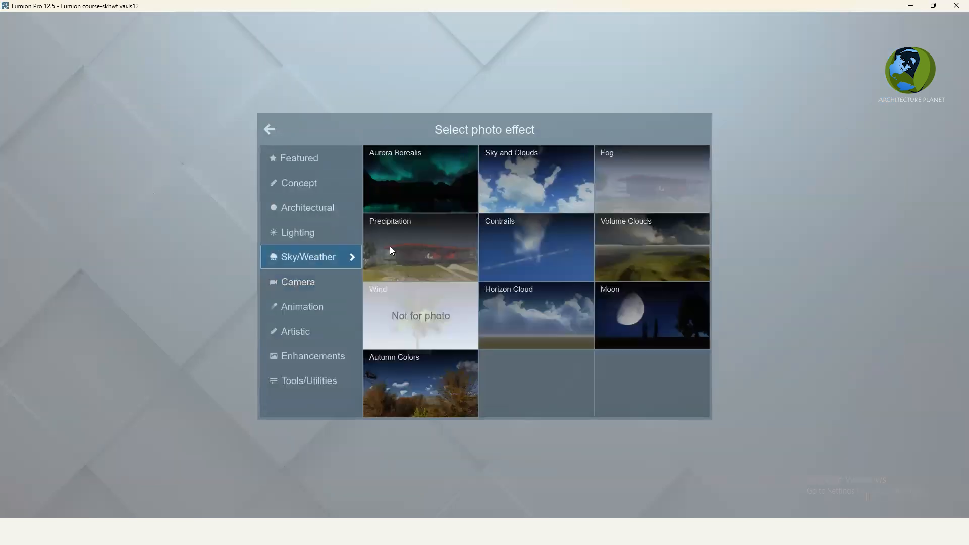
{"action": "left_click", "coordinate": [649, 175]}
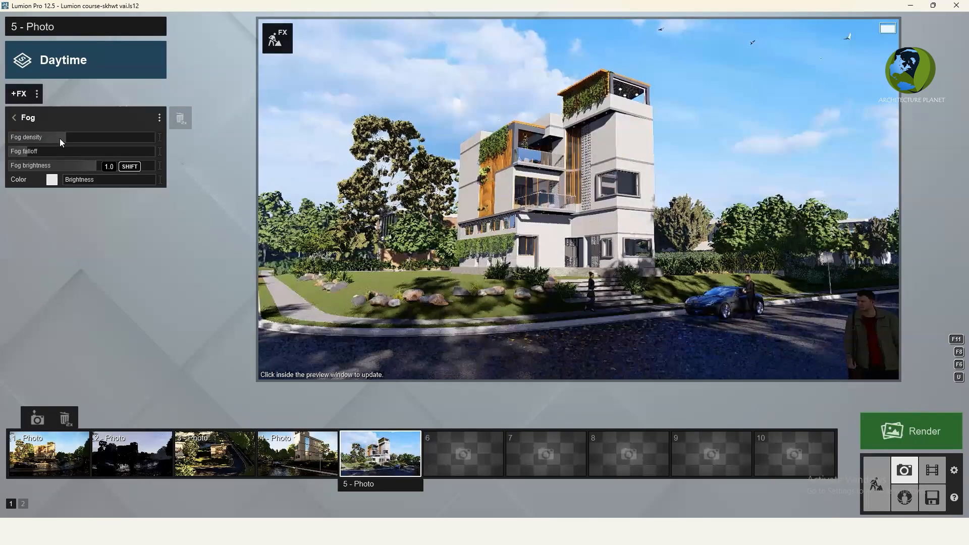
{"action": "mouse_move", "coordinate": [96, 138]}
{"action": "left_mouse_down"}
{"action": "mouse_move", "coordinate": [114, 144]}
{"action": "mouse_move", "coordinate": [105, 147]}
{"action": "left_mouse_up"}
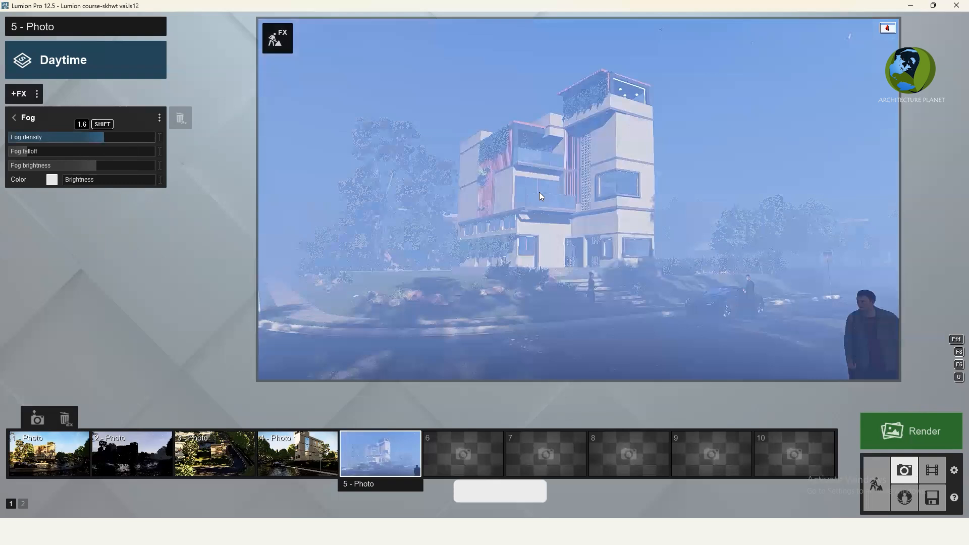
{"action": "left_click_drag", "start_coordinate": [539, 192], "coordinate": [63, 298], "text": "shift"}
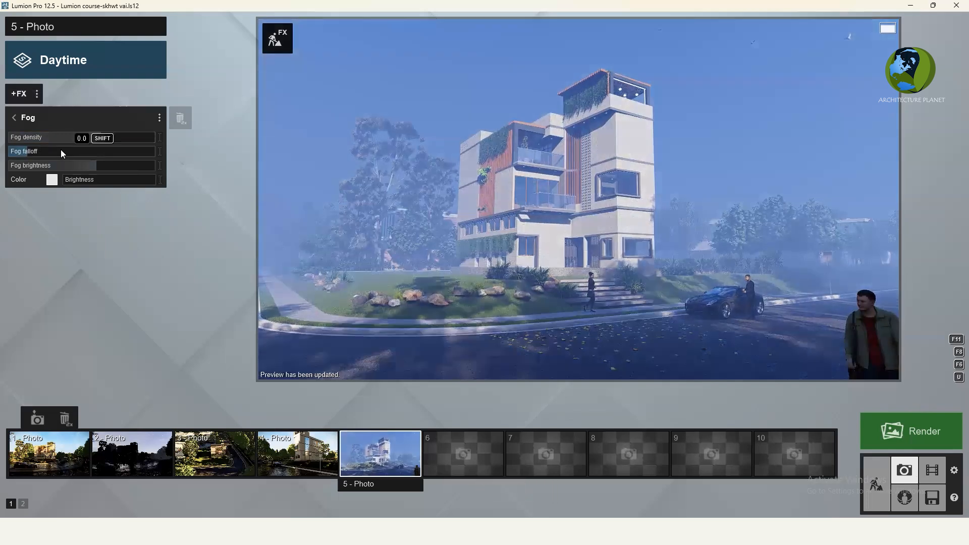
Try higher fog falloff amounts and set the falloff to about a third of its slider
{"action": "left_click_drag", "start_coordinate": [111, 153], "coordinate": [89, 154]}
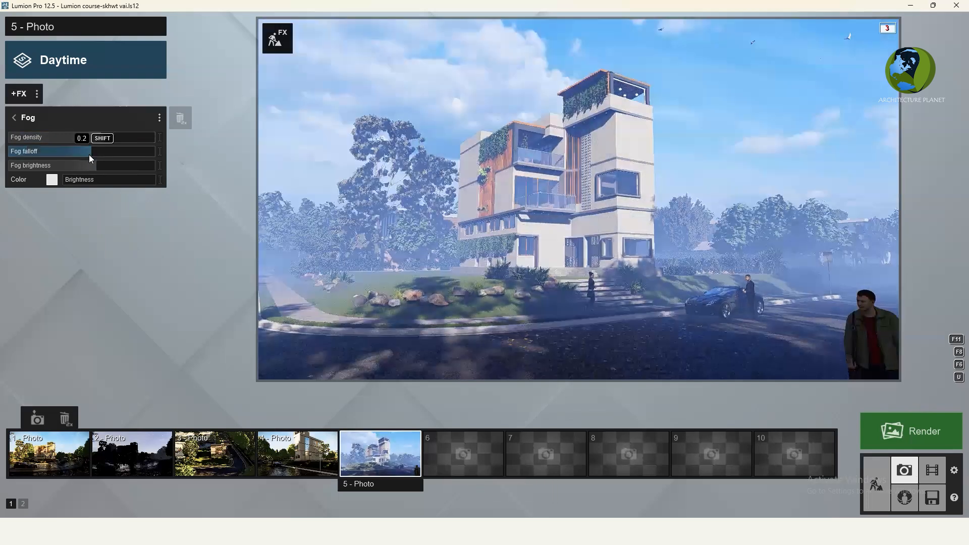
{"action": "left_click", "coordinate": [77, 155]}
{"action": "left_click_drag", "start_coordinate": [81, 156], "coordinate": [59, 155]}
{"action": "left_click", "coordinate": [58, 152]}
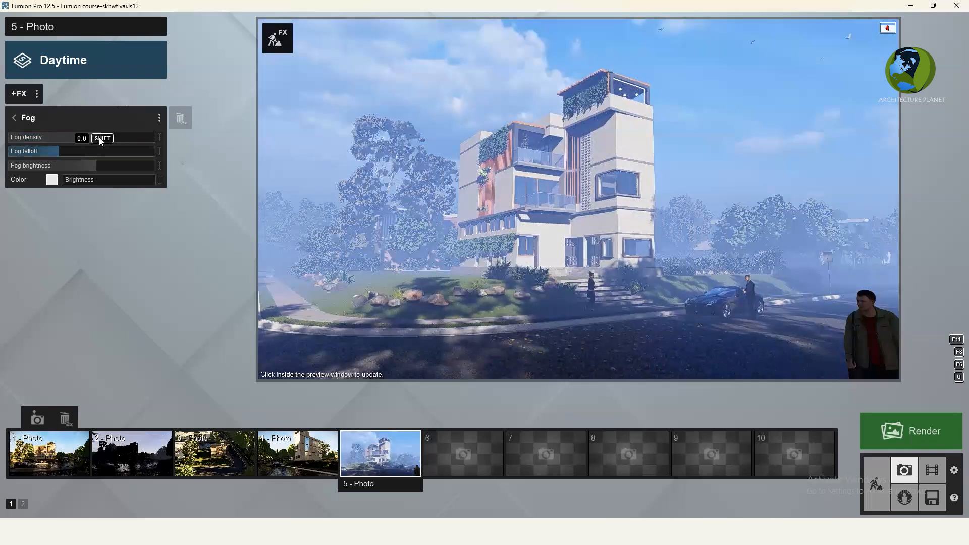
Lower the fog density to about half of its slider and compare the photo with the Fog effect disabled and enabled
{"action": "left_click", "coordinate": [82, 142]}
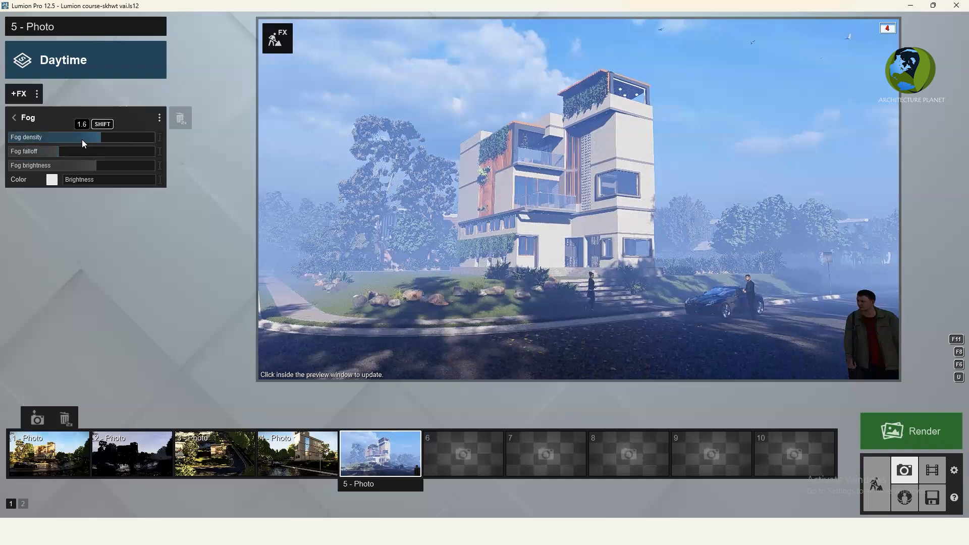
{"action": "left_click", "coordinate": [87, 139]}
{"action": "left_click", "coordinate": [86, 139]}
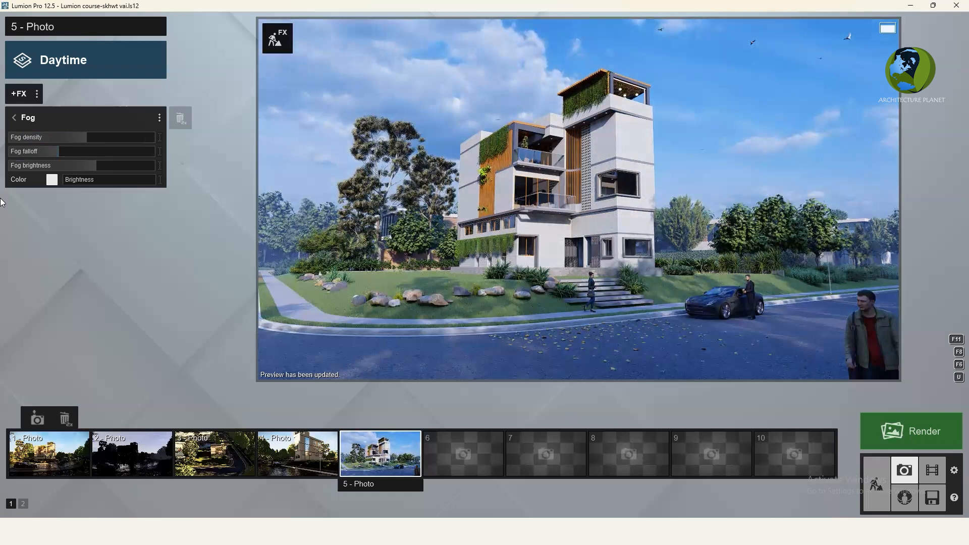
{"action": "left_click", "coordinate": [15, 118]}
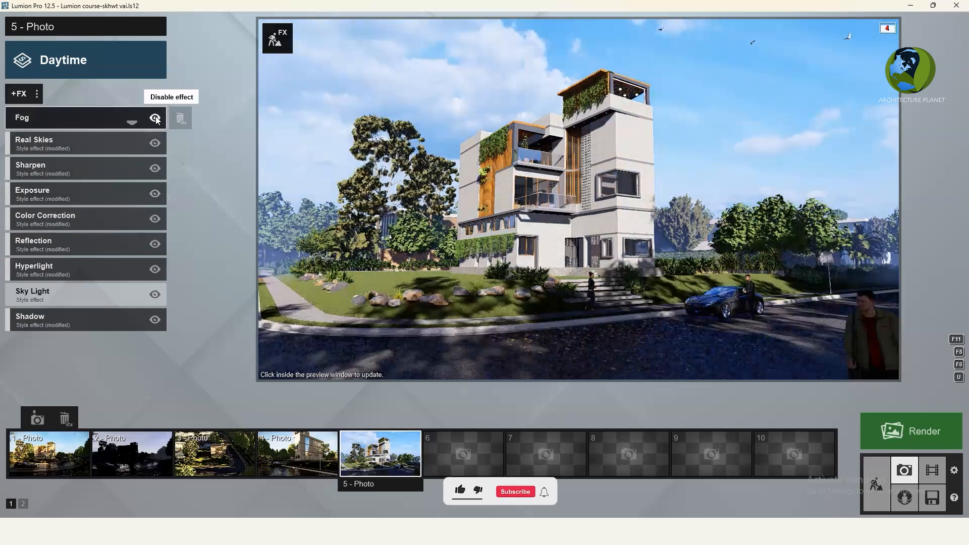
{"action": "left_click", "coordinate": [155, 118]}
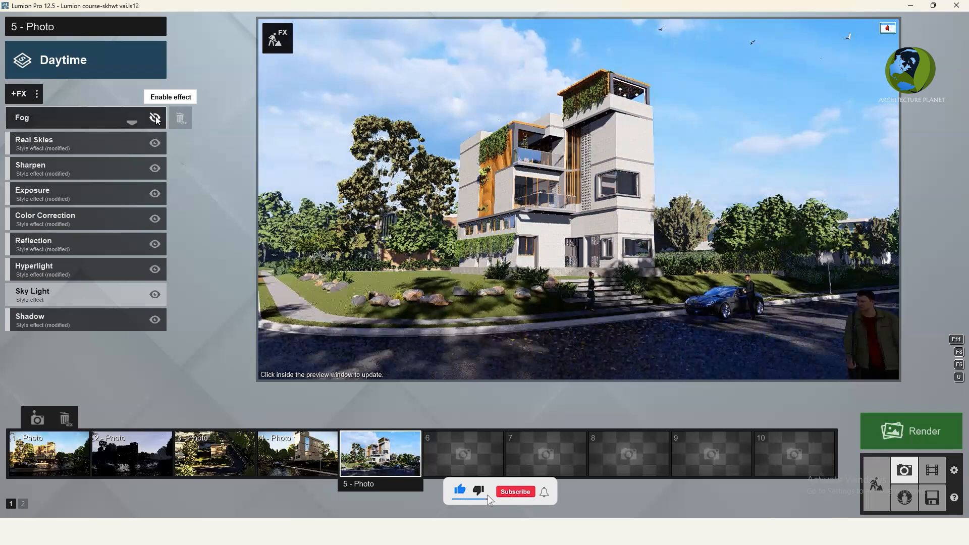
{"action": "left_click", "coordinate": [155, 119]}
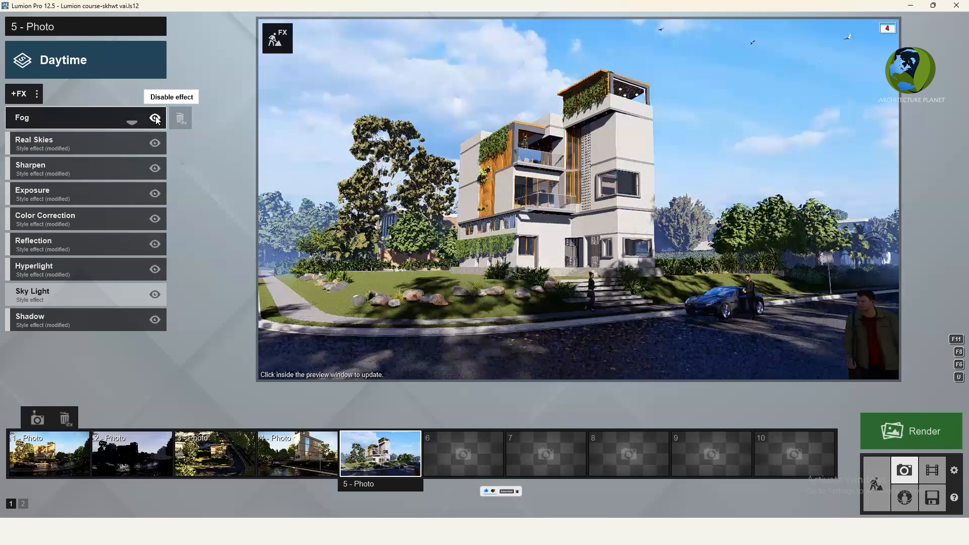
Reopen the Fog effect's settings and lower the fog brightness to 0.2
{"action": "left_click", "coordinate": [76, 118]}
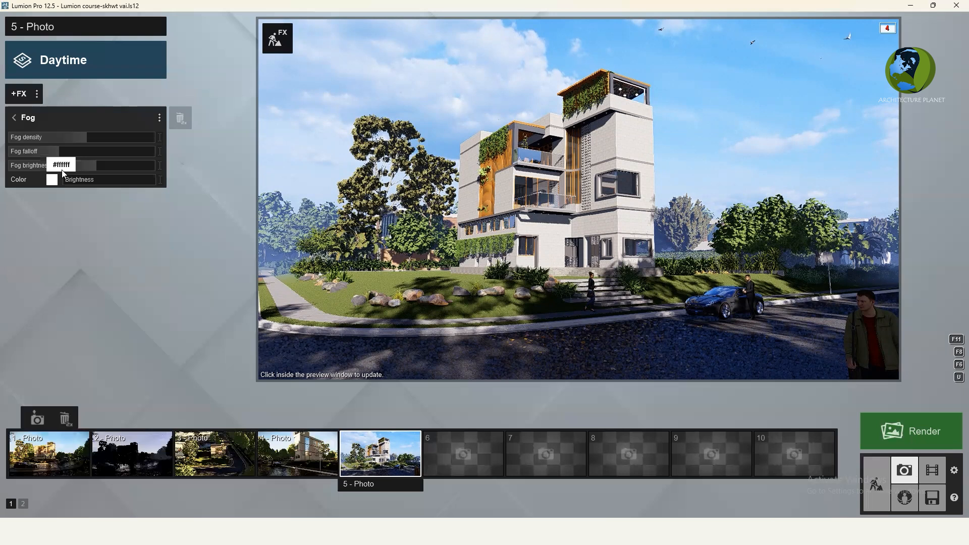
{"action": "left_click_drag", "start_coordinate": [53, 165], "coordinate": [34, 149]}
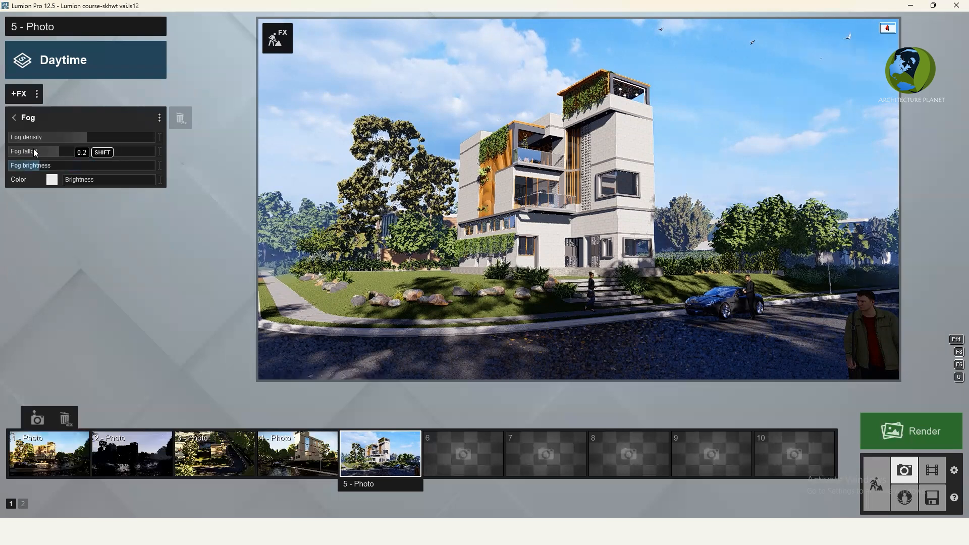
Refine the Fog effect by trying several densities, and set the fog brightness to 0.3 and the density to 1.5
{"action": "left_click", "coordinate": [101, 138]}
{"action": "left_click", "coordinate": [93, 137]}
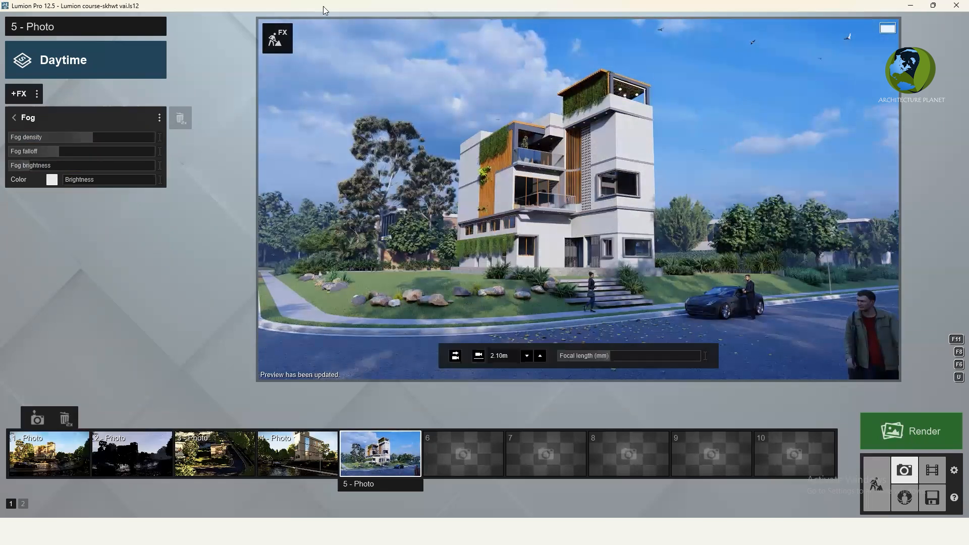
{"action": "mouse_move", "coordinate": [54, 134]}
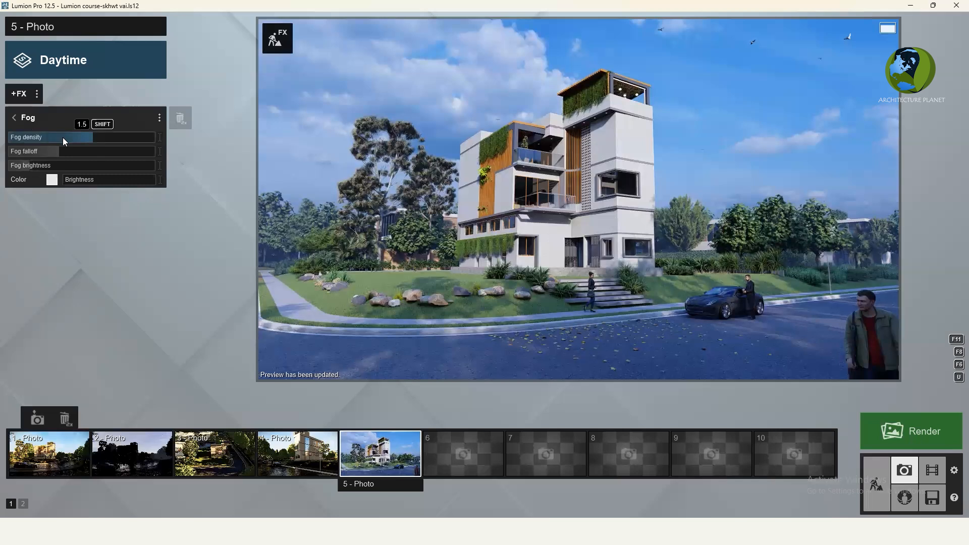
{"action": "left_click", "coordinate": [63, 137]}
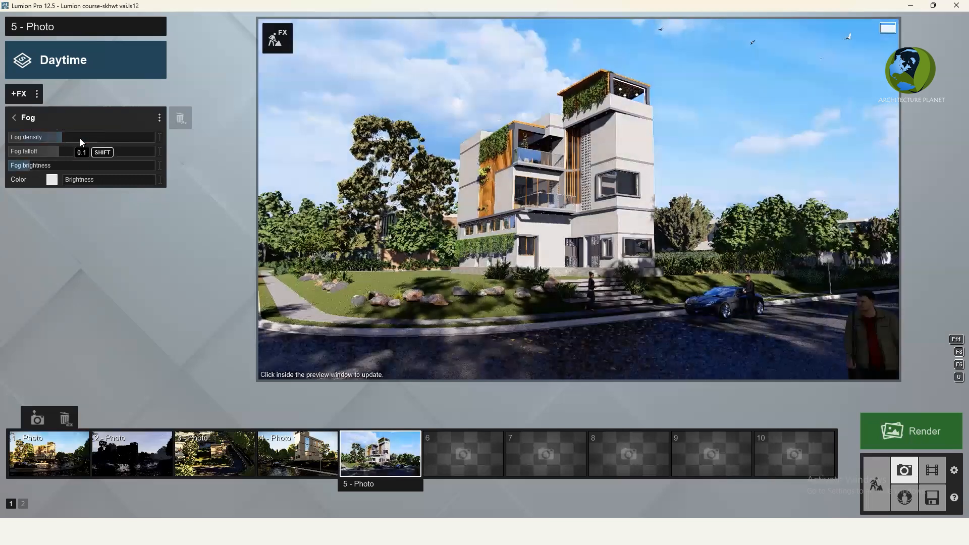
{"action": "left_click", "coordinate": [80, 137]}
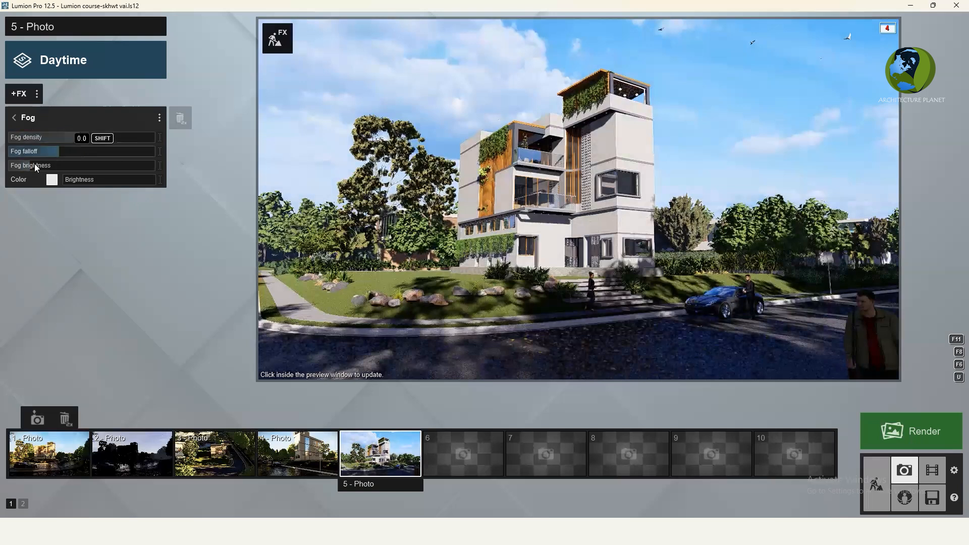
{"action": "left_click", "coordinate": [43, 166]}
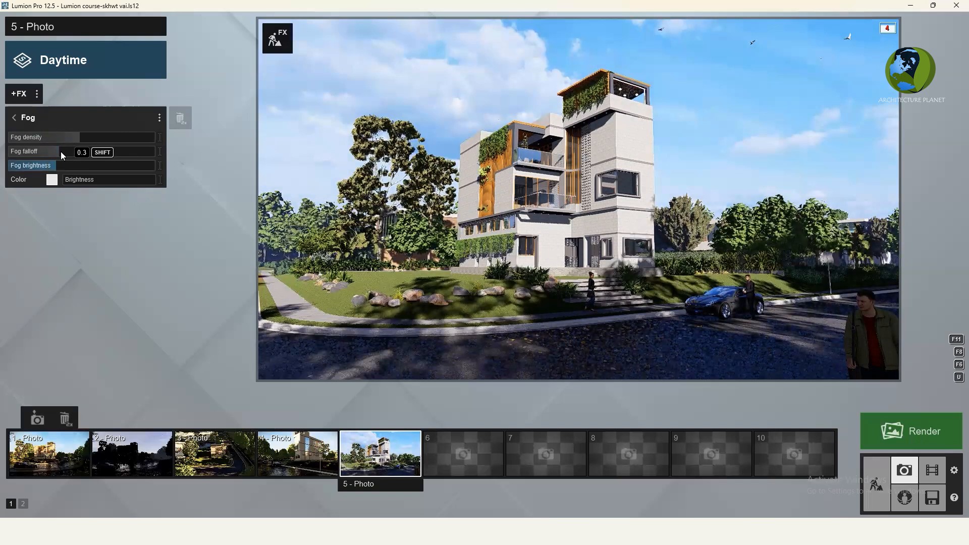
{"action": "left_click", "coordinate": [86, 140]}
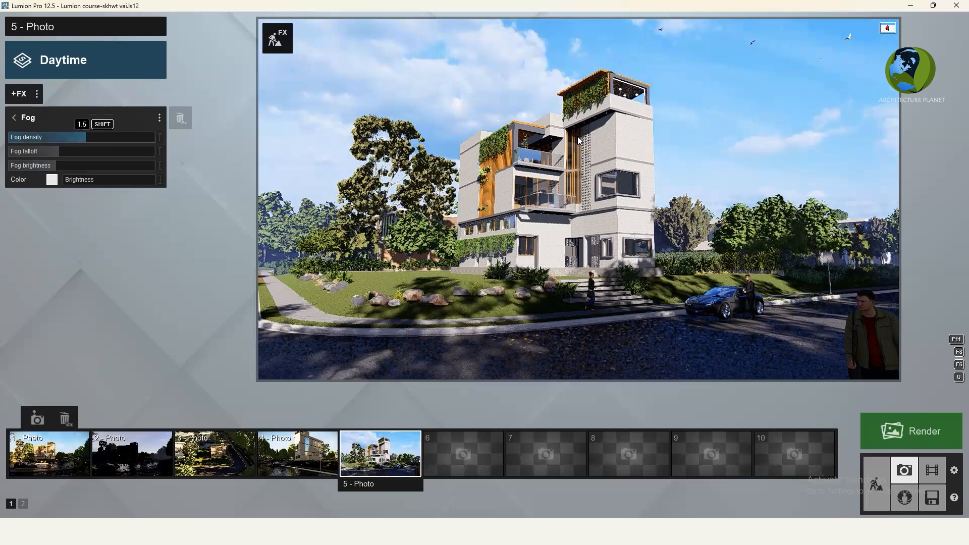
Return to the effect list and add the Vignette effect from the Enhancements category
{"action": "left_click", "coordinate": [24, 120]}
{"action": "left_click", "coordinate": [24, 93]}
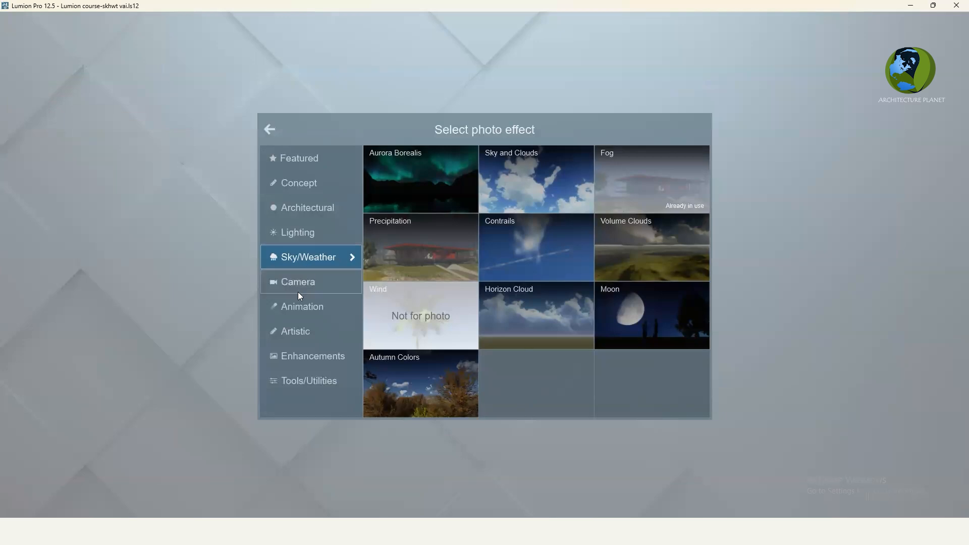
{"action": "left_click", "coordinate": [301, 356]}
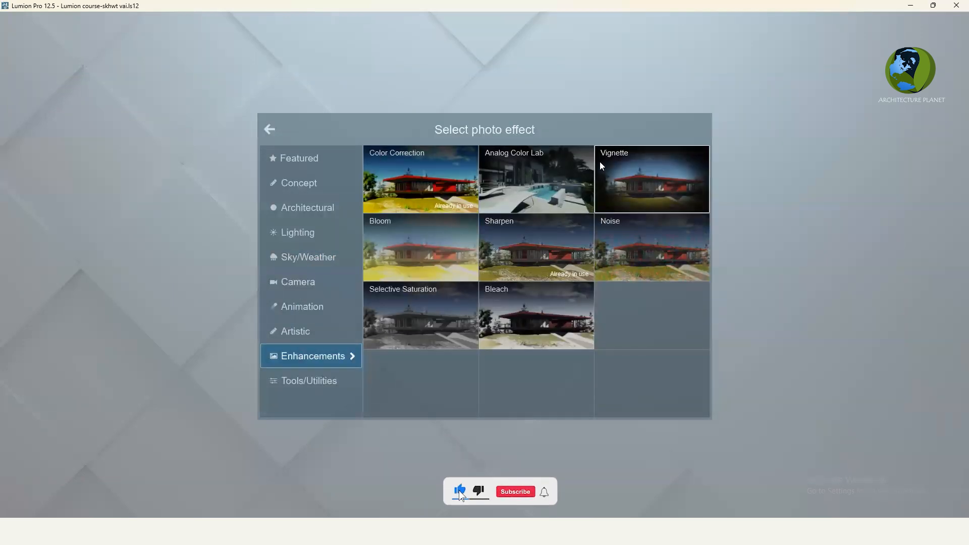
{"action": "left_click", "coordinate": [652, 179]}
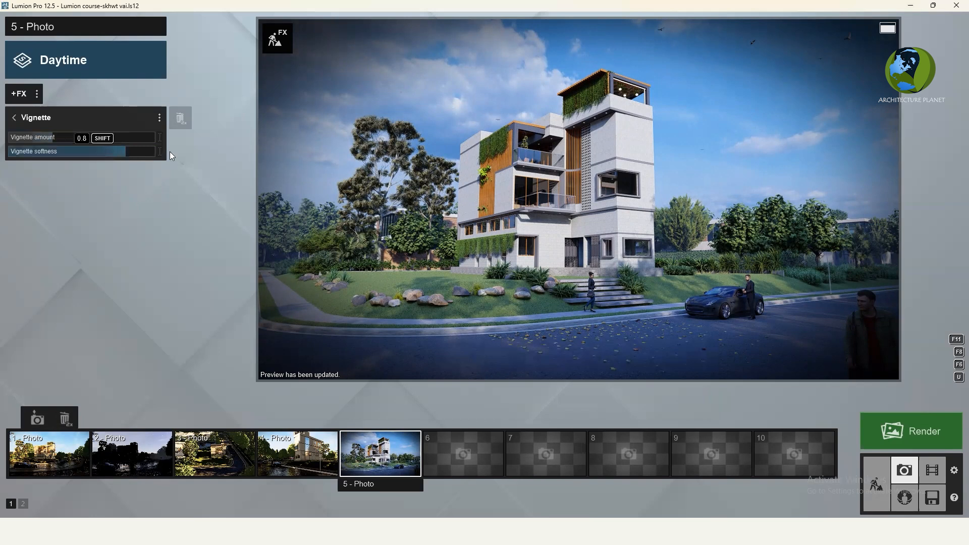
Try the vignette softness at its maximum and minimum, and set it to 0.9
{"action": "left_click", "coordinate": [170, 151]}
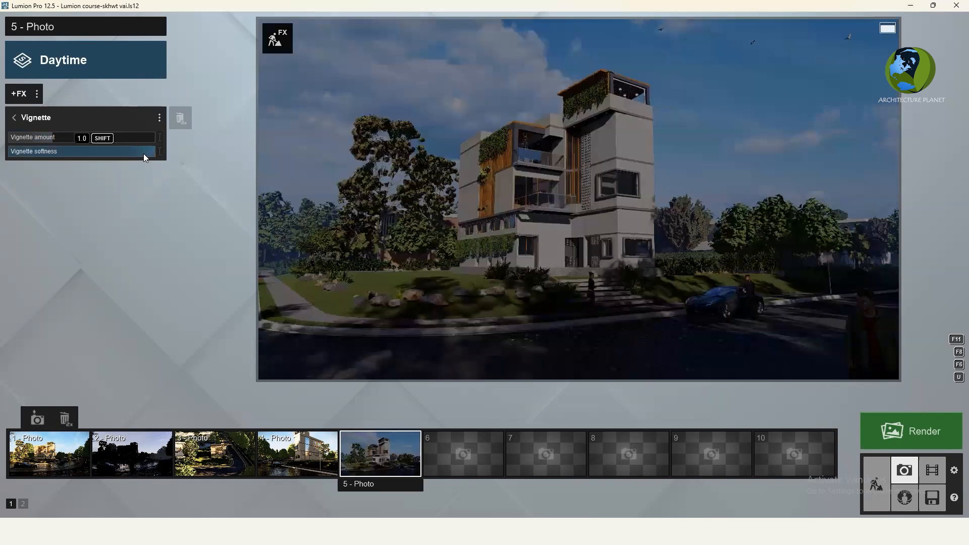
{"action": "left_click_drag", "start_coordinate": [97, 154], "coordinate": [14, 158]}
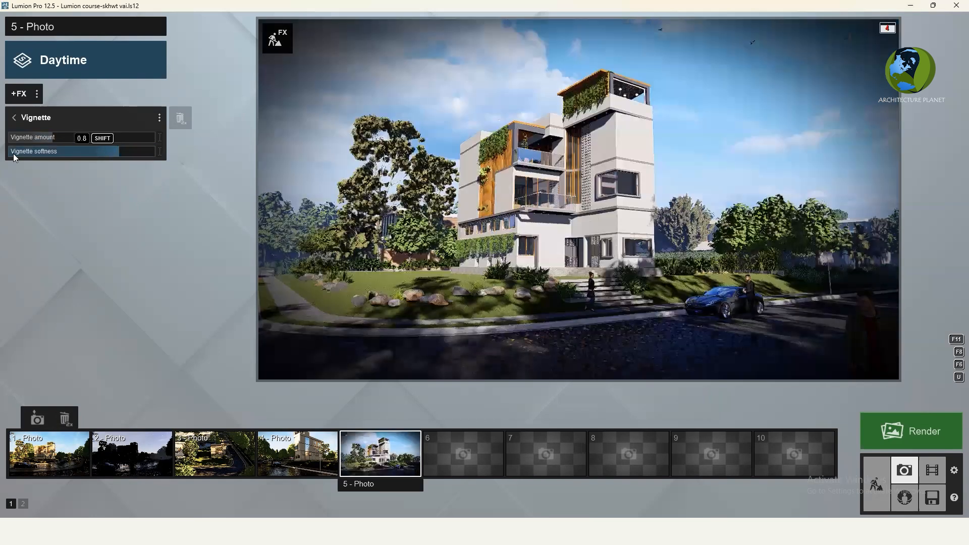
{"action": "left_click", "coordinate": [14, 156]}
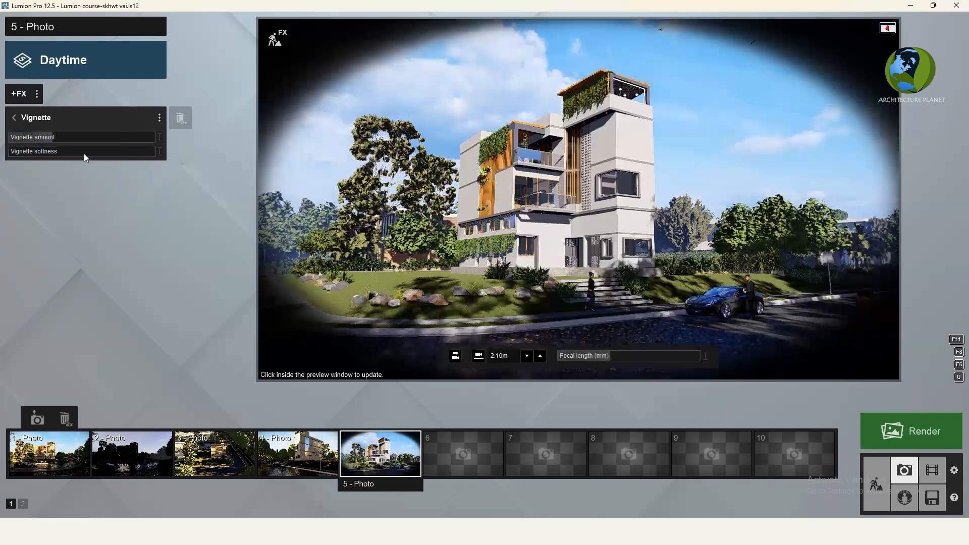
{"action": "left_click", "coordinate": [101, 154]}
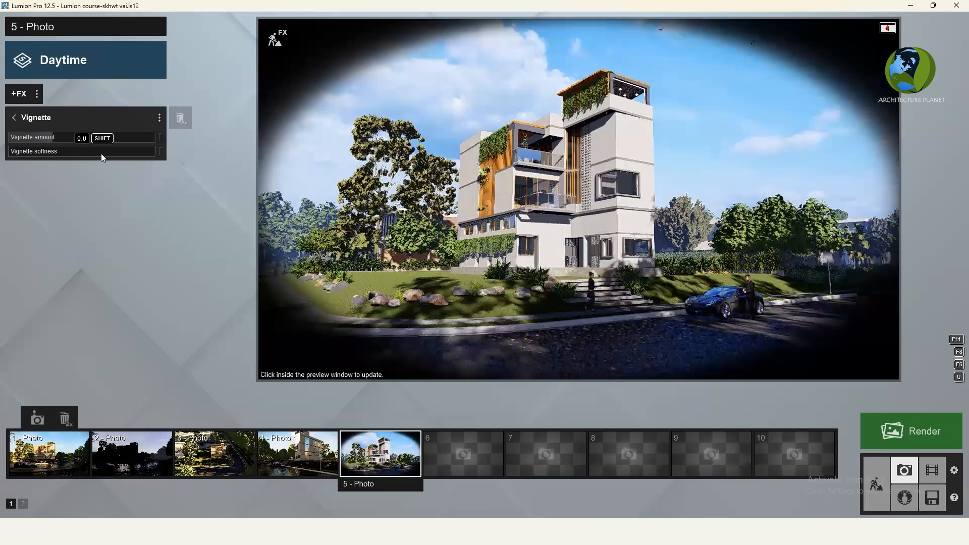
{"action": "left_click_drag", "start_coordinate": [108, 154], "coordinate": [111, 155]}
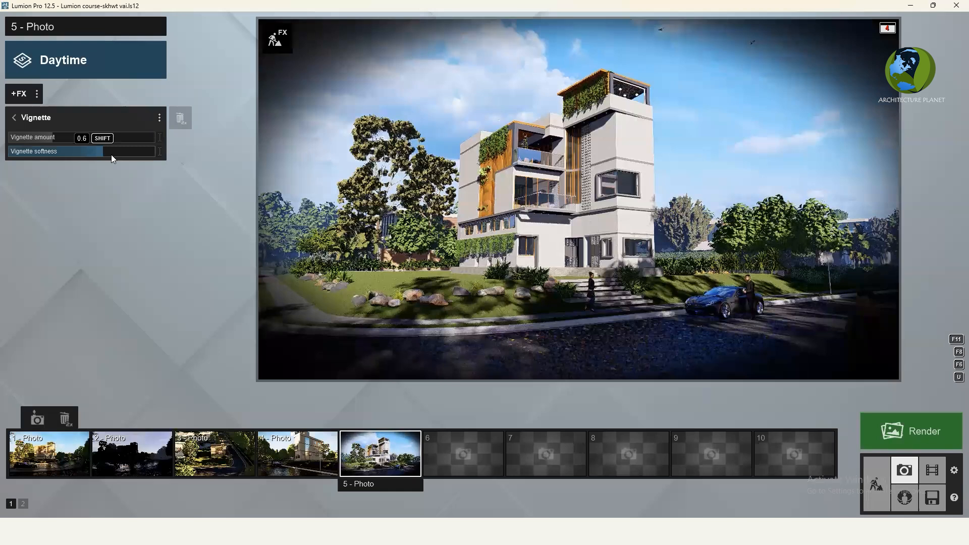
{"action": "left_click", "coordinate": [111, 154]}
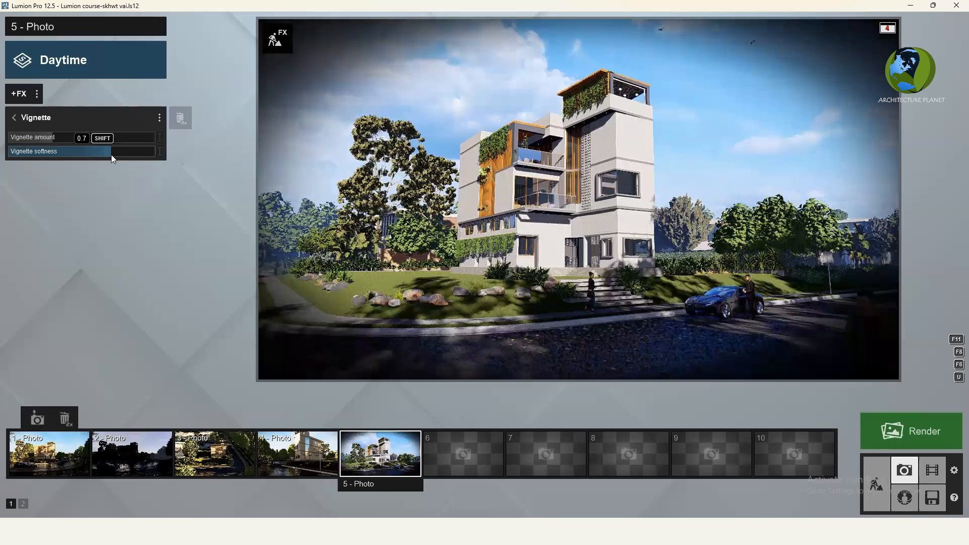
{"action": "left_click_drag", "start_coordinate": [111, 154], "coordinate": [134, 152]}
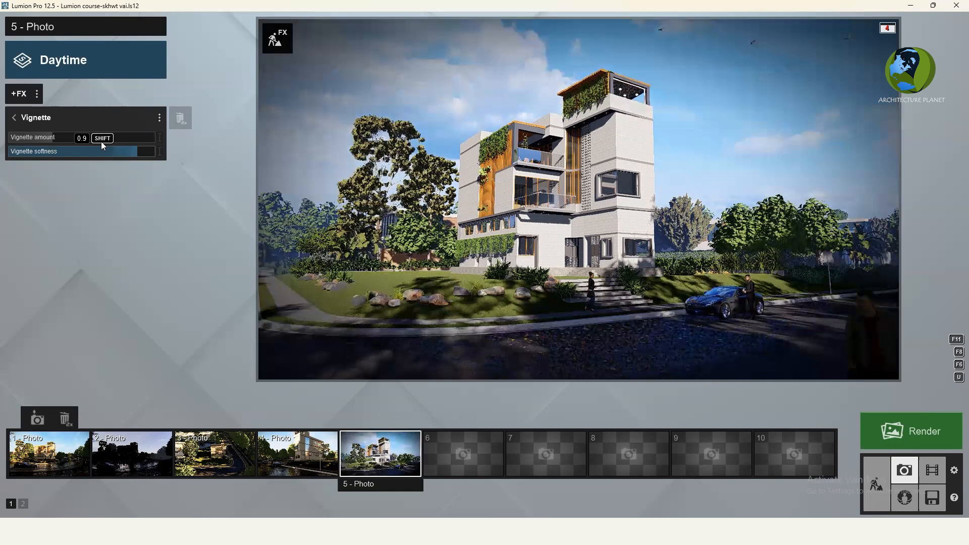
{"action": "left_click", "coordinate": [142, 151]}
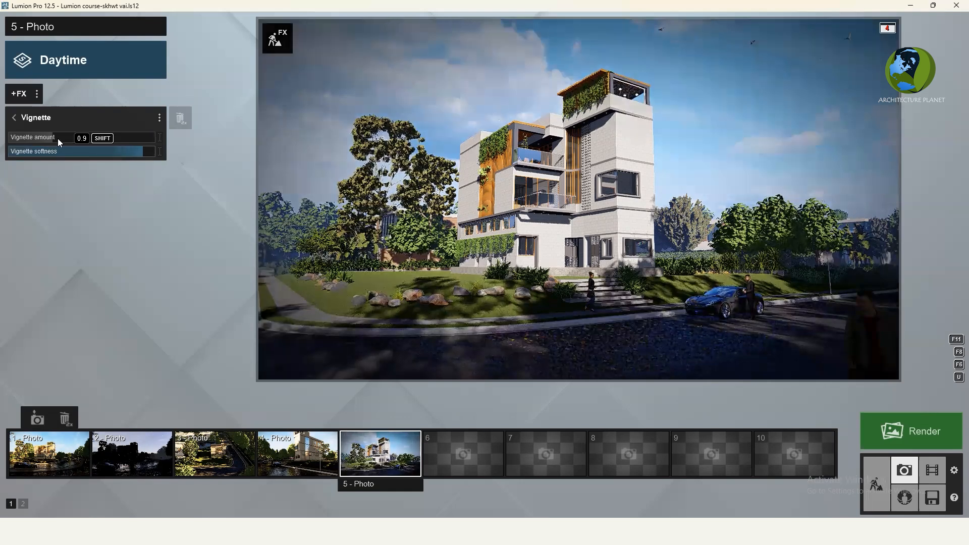
Set the vignette amount to about a quarter of its slider
{"action": "left_click", "coordinate": [46, 139]}
{"action": "left_click_drag", "start_coordinate": [46, 139], "coordinate": [45, 139]}
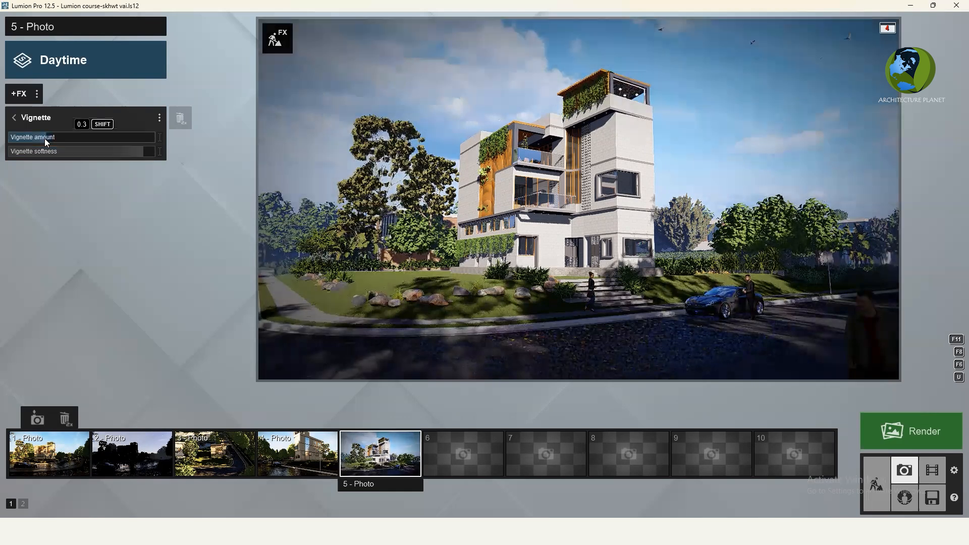
{"action": "left_click", "coordinate": [42, 139]}
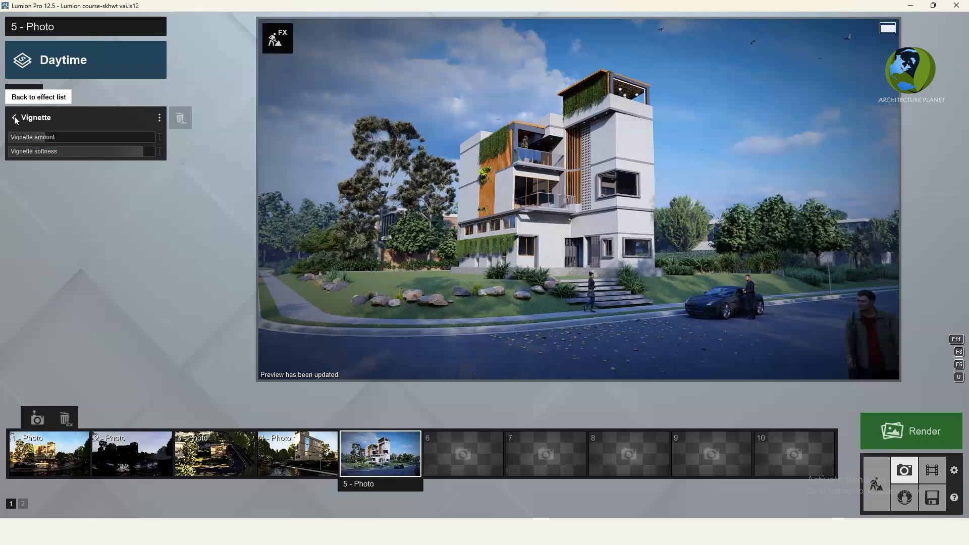
Return to the effect list and compare the photo with the Vignette effect disabled and enabled
{"action": "left_click", "coordinate": [156, 124]}
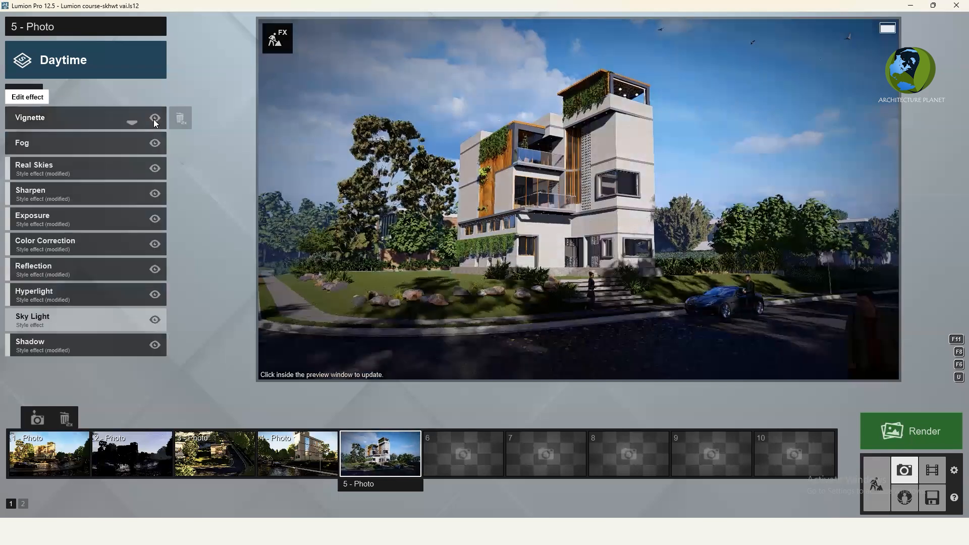
{"action": "left_click", "coordinate": [156, 119]}
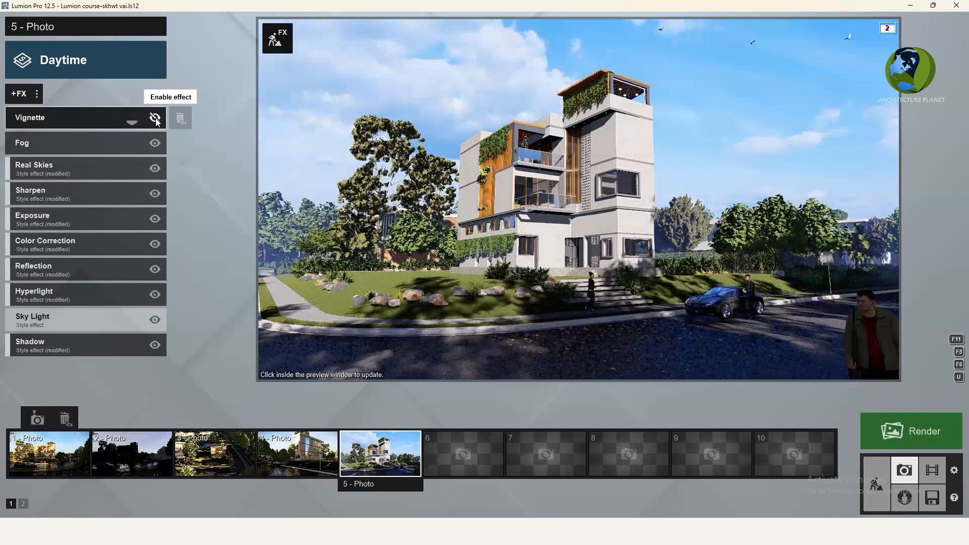
{"action": "left_click", "coordinate": [156, 119]}
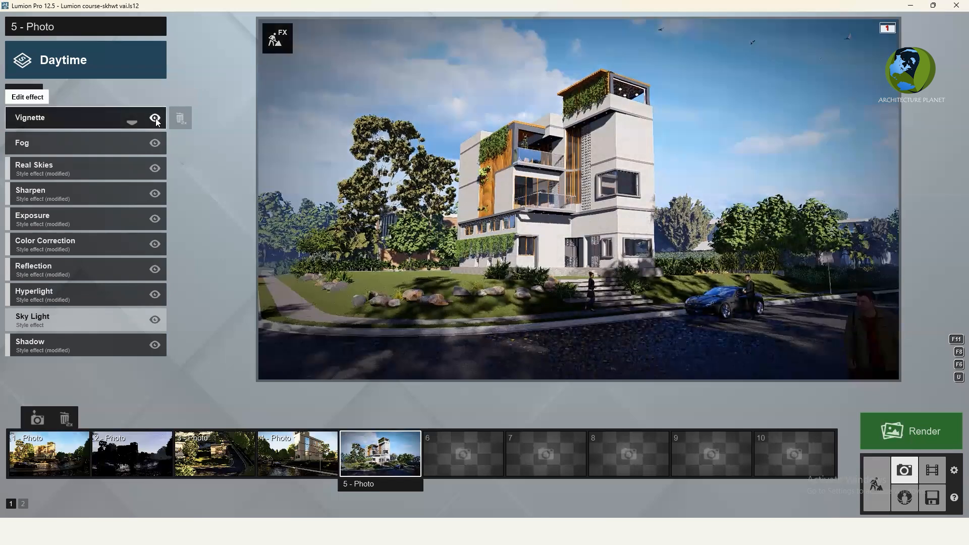
{"action": "left_click", "coordinate": [155, 119]}
{"action": "left_click", "coordinate": [155, 119]}
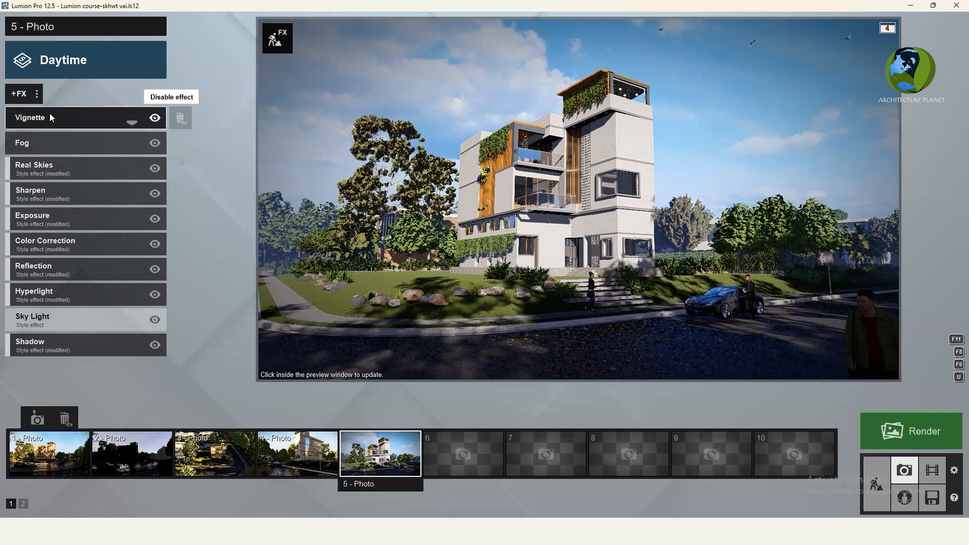
Add the Analog Color Lab effect from the Enhancements category and update the preview render
{"action": "left_click", "coordinate": [26, 94]}
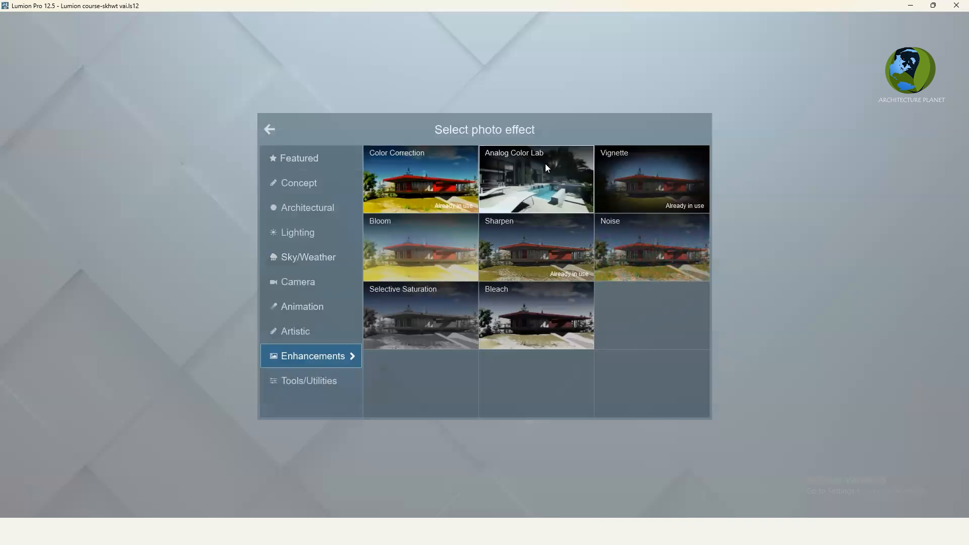
{"action": "left_click", "coordinate": [534, 171]}
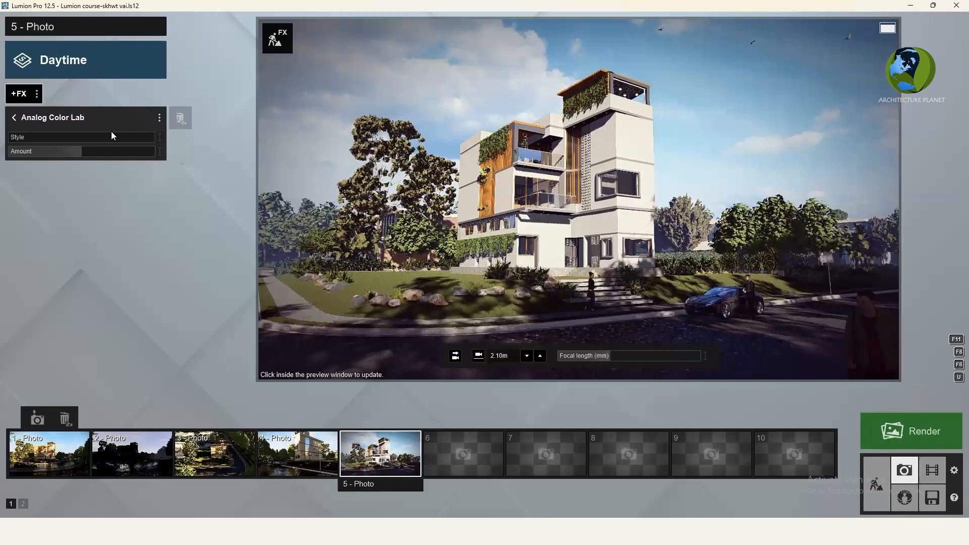
{"action": "mouse_move", "coordinate": [18, 137]}
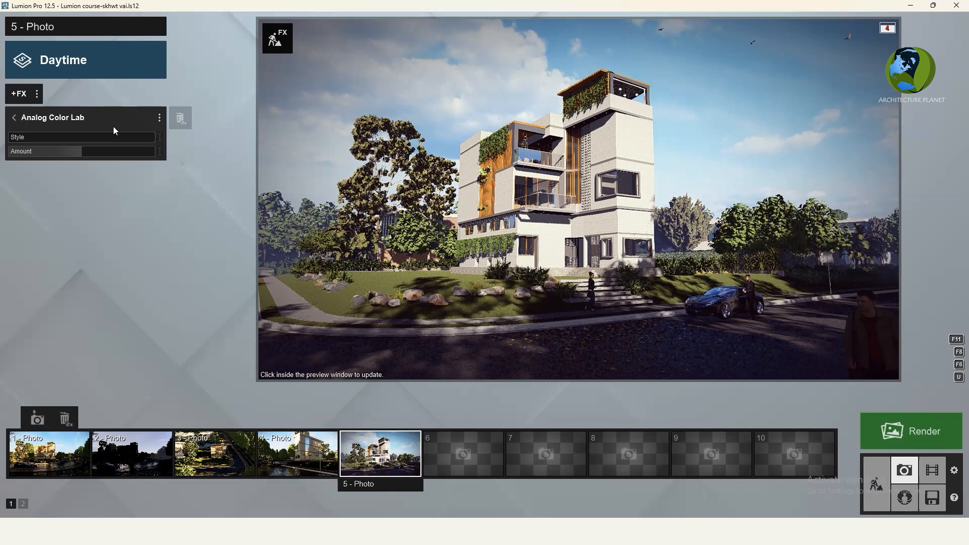
{"action": "left_click", "coordinate": [569, 230]}
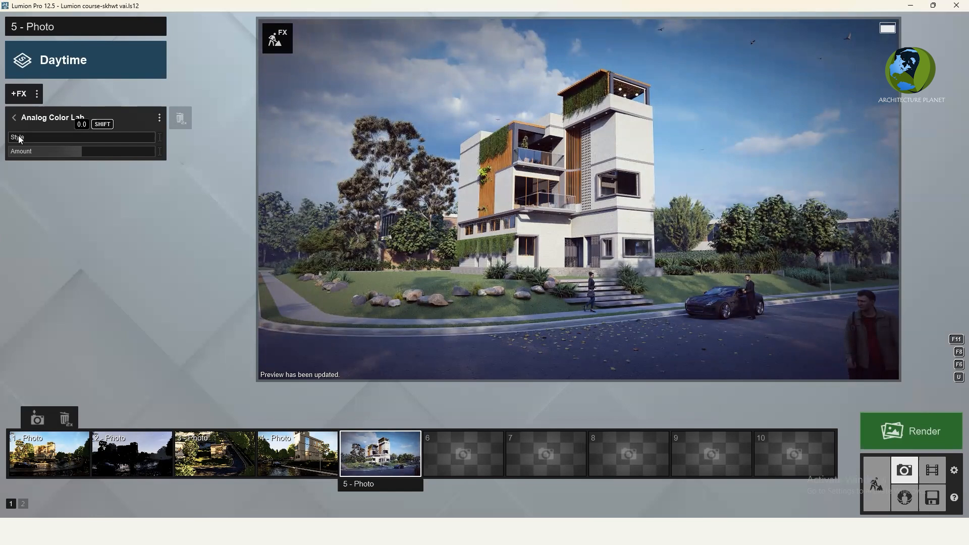
Try Analog Color Lab style values up to 0.4 and set the style to about one seventh of its slider
{"action": "left_click", "coordinate": [18, 137]}
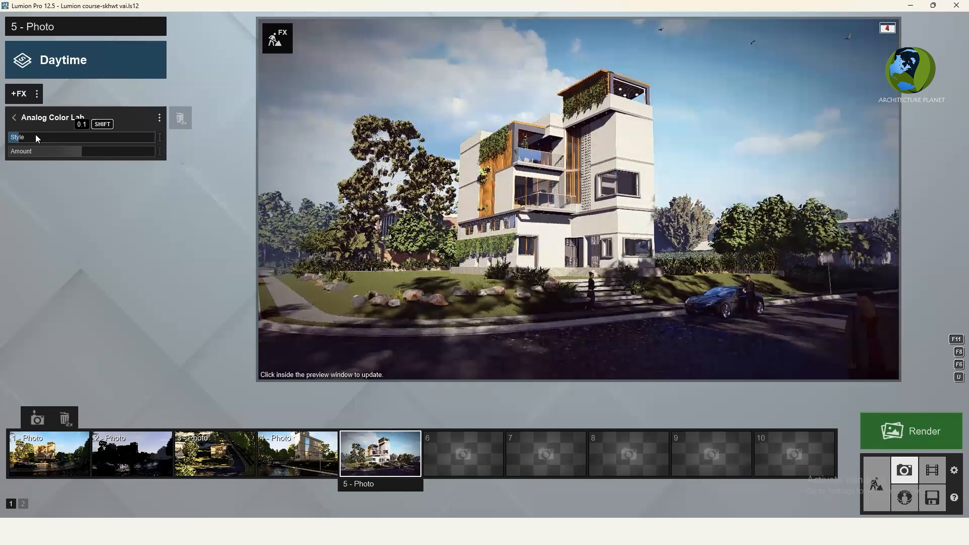
{"action": "left_click", "coordinate": [35, 136]}
{"action": "left_click", "coordinate": [35, 137]}
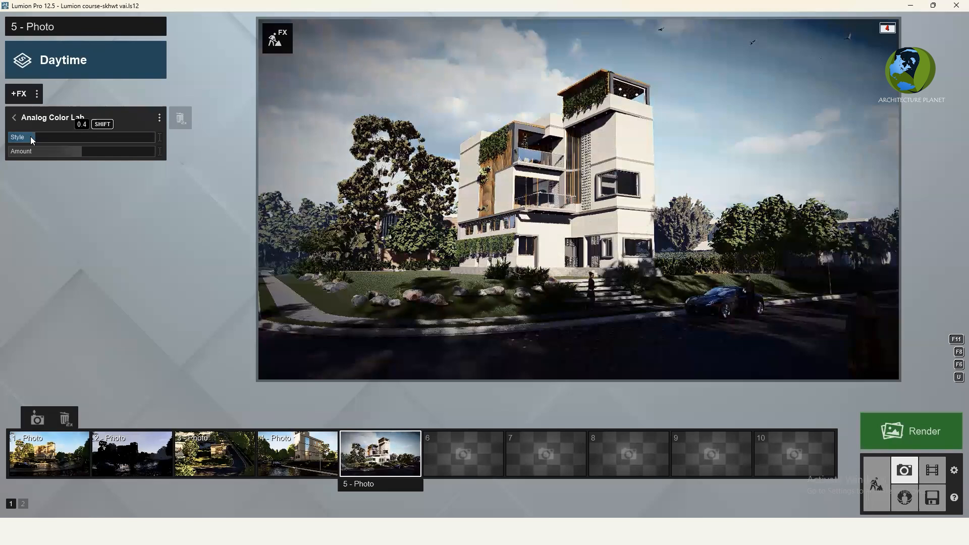
{"action": "left_click", "coordinate": [29, 136]}
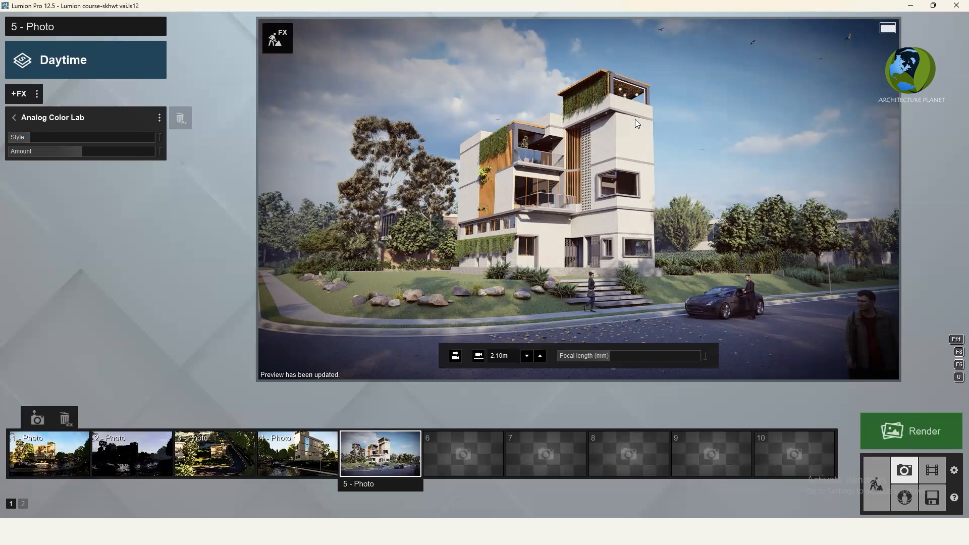
Examine the building's tower and balconies up close from several angles, and restore the saved camera of photo 5
{"action": "scroll", "coordinate": [539, 195], "scroll_direction": "up", "scroll_amount": 2}
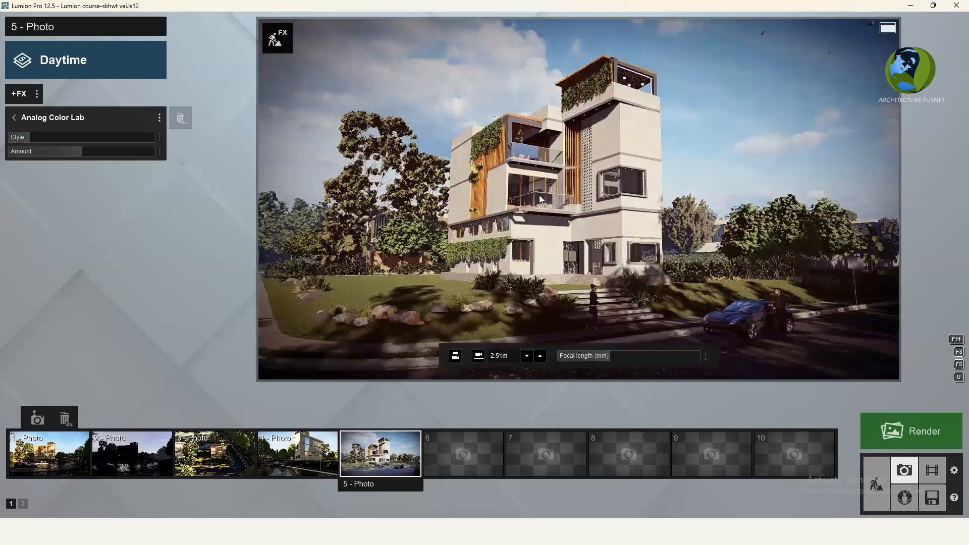
{"action": "scroll", "coordinate": [539, 195], "scroll_direction": "up", "scroll_amount": 3}
{"action": "scroll", "coordinate": [539, 195], "scroll_direction": "up", "scroll_amount": 2}
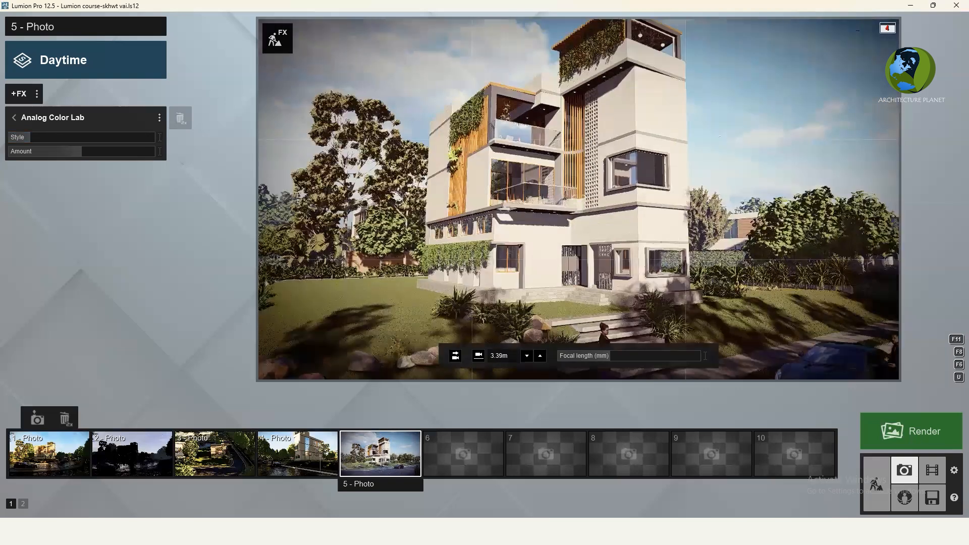
{"action": "right_click_drag", "start_coordinate": [539, 195], "coordinate": [467, 157]}
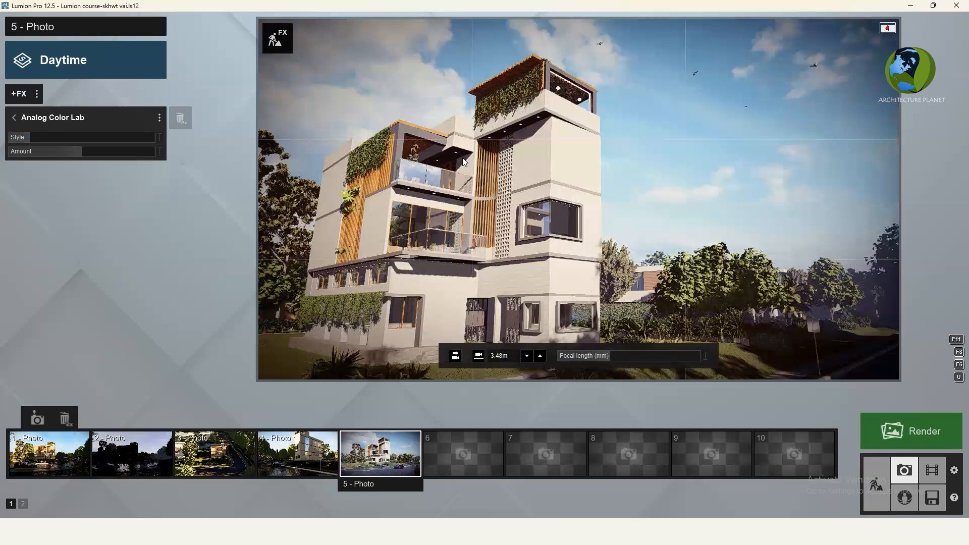
{"action": "scroll", "coordinate": [462, 158], "scroll_direction": "up", "scroll_amount": 3}
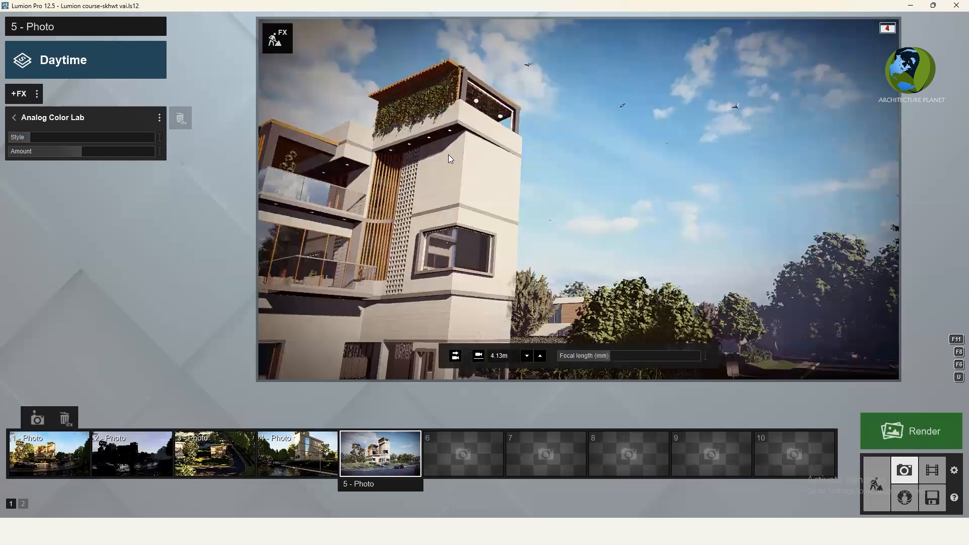
{"action": "middle_click_drag", "start_coordinate": [450, 158], "coordinate": [531, 177]}
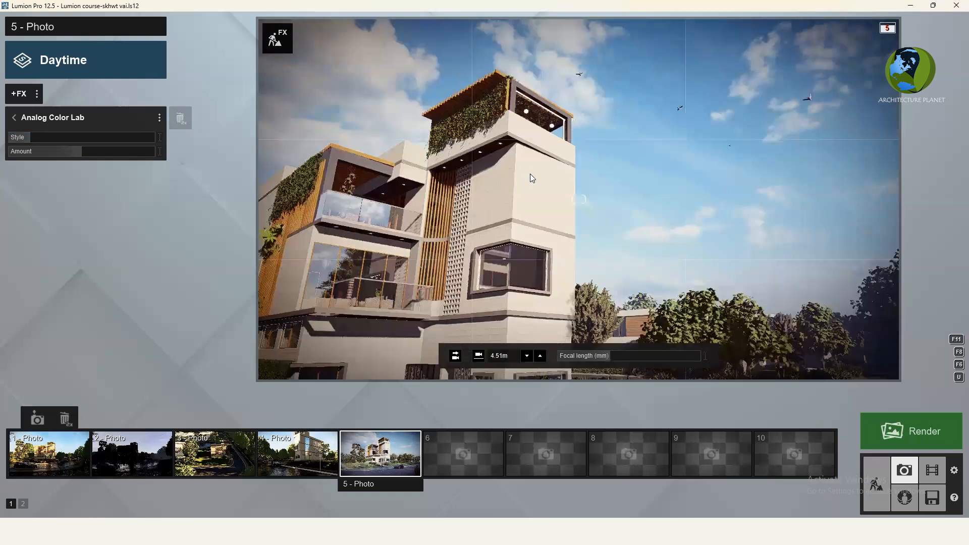
{"action": "right_click_drag", "start_coordinate": [531, 178], "coordinate": [486, 178]}
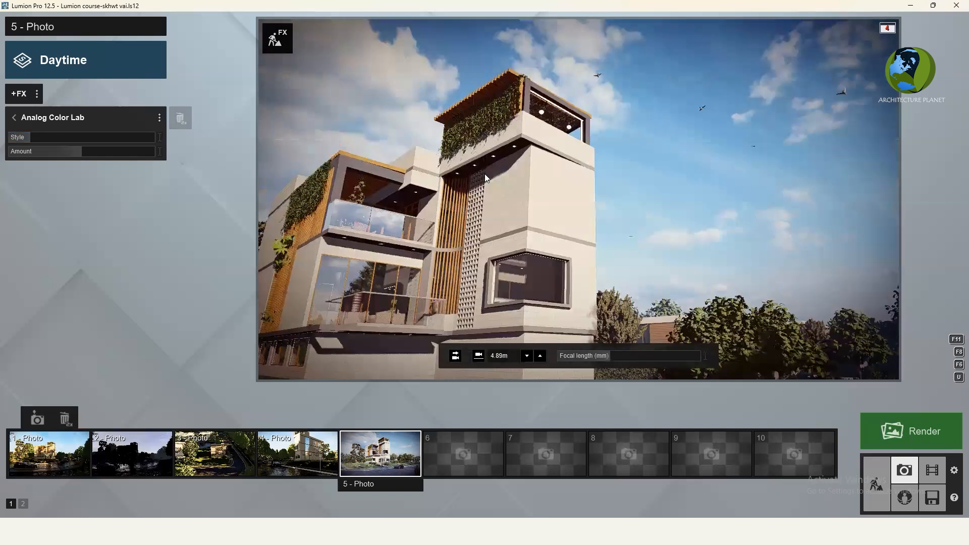
{"action": "scroll", "coordinate": [484, 174], "scroll_direction": "up", "scroll_amount": 2}
{"action": "scroll", "coordinate": [487, 207], "scroll_direction": "up", "scroll_amount": 1}
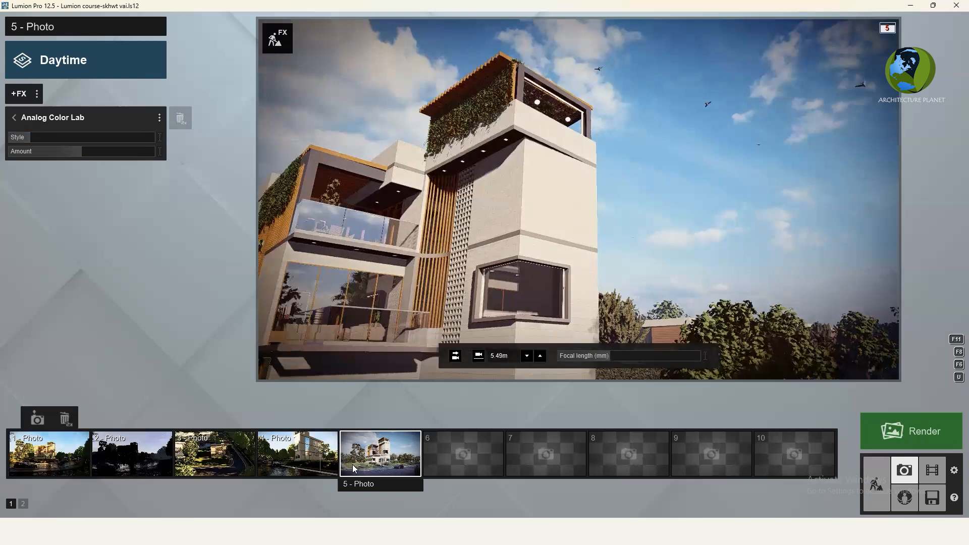
{"action": "left_click", "coordinate": [352, 465]}
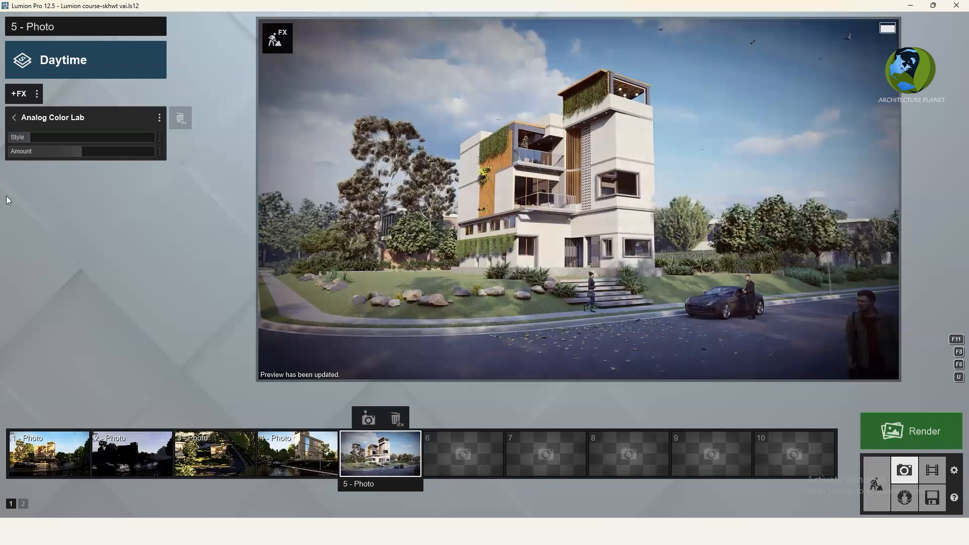
Try Real Skies brightness values between 1.0 and 1.4, set the brightness to 1.3, and return to the effect list
{"action": "left_click", "coordinate": [14, 118]}
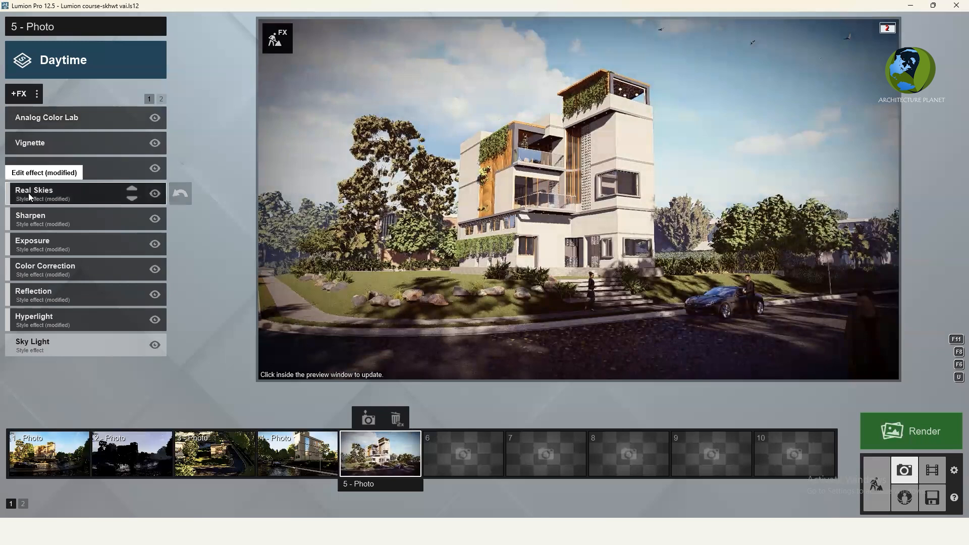
{"action": "left_click", "coordinate": [28, 193]}
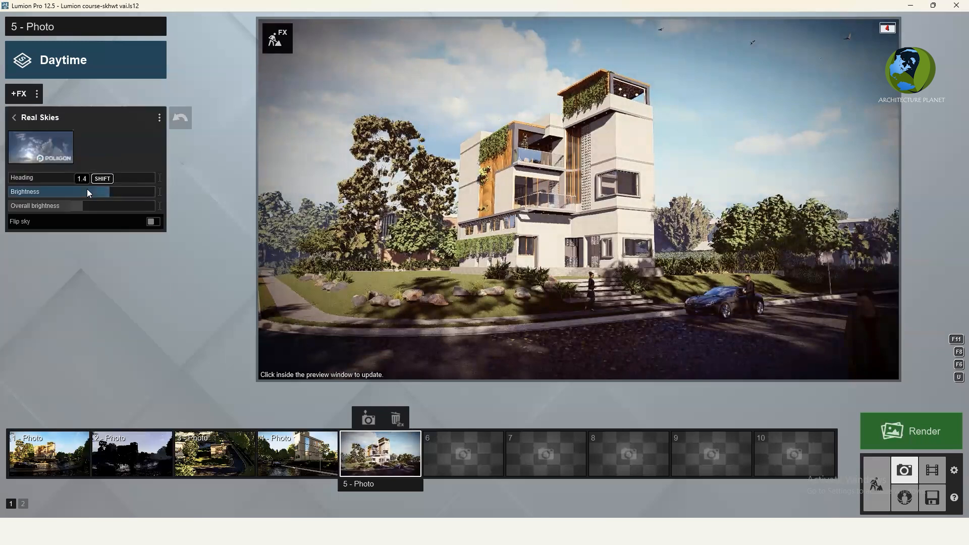
{"action": "left_click", "coordinate": [86, 191]}
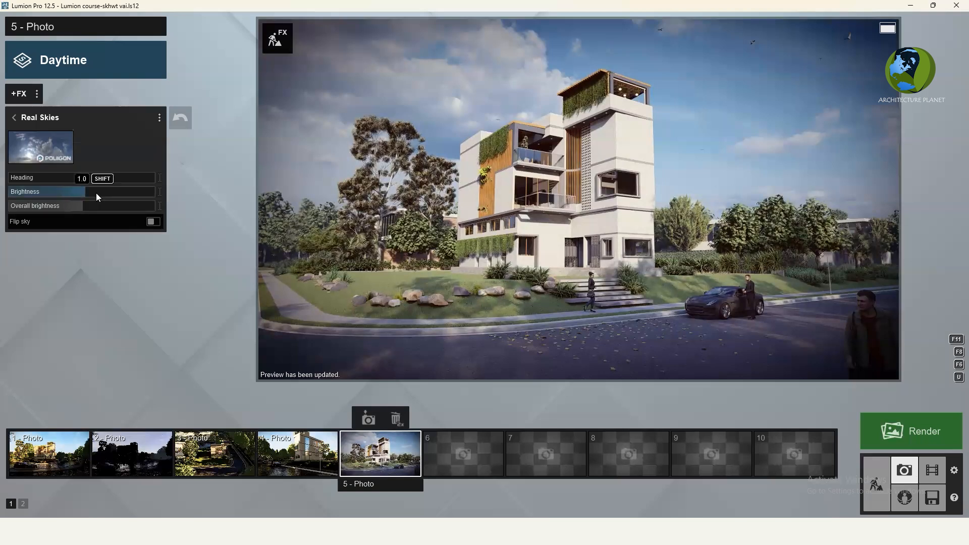
{"action": "left_click_drag", "start_coordinate": [108, 197], "coordinate": [111, 197]}
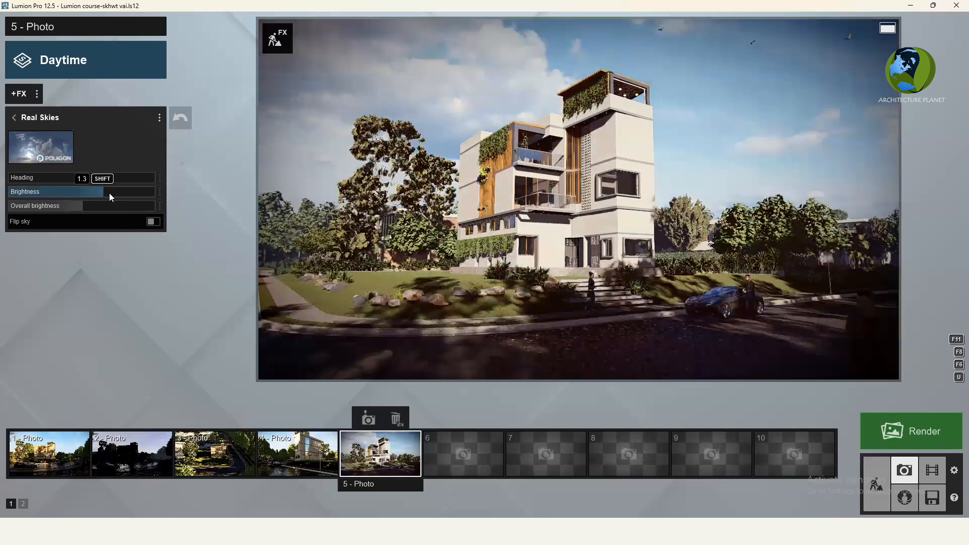
{"action": "left_click", "coordinate": [110, 194]}
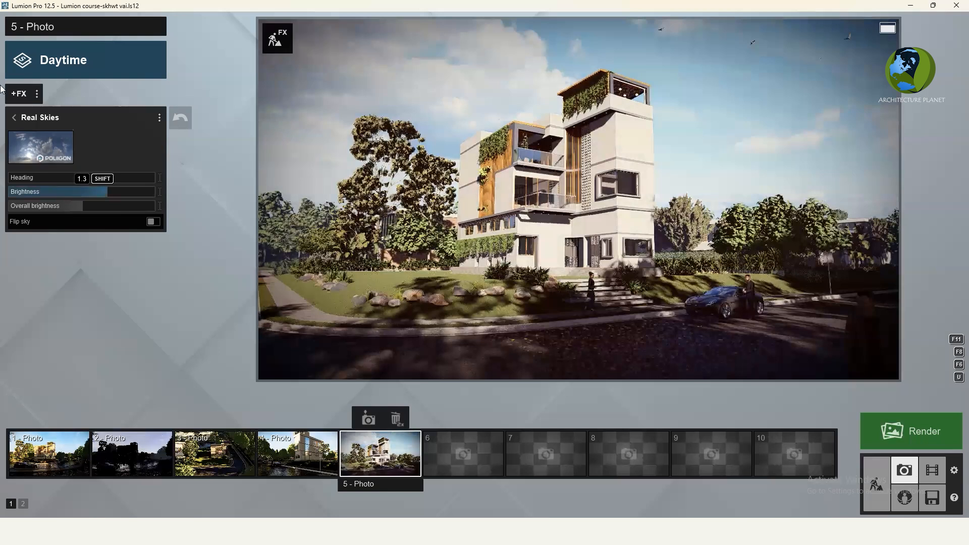
{"action": "left_click", "coordinate": [14, 117]}
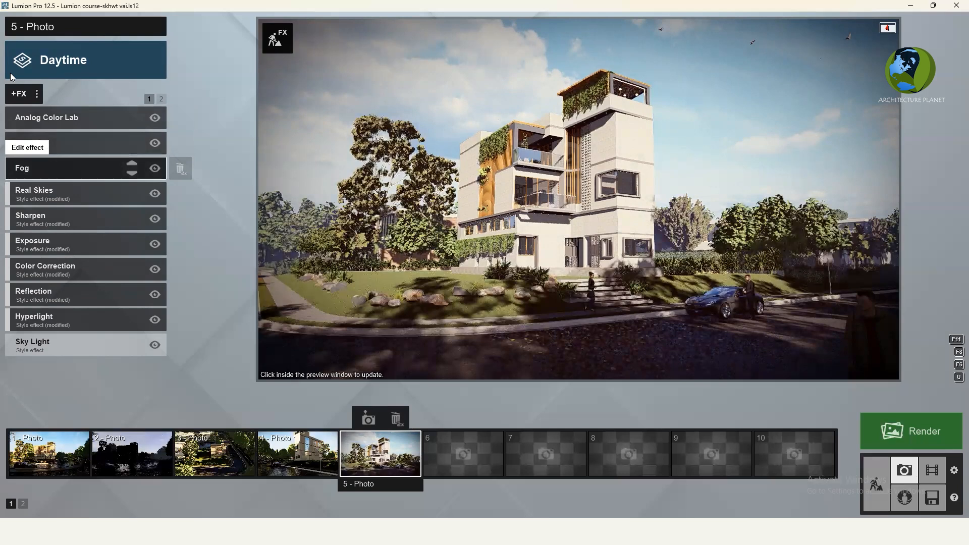
Try the Realistic style on the photo for comparison and switch back to the Daytime style
{"action": "left_click", "coordinate": [48, 75]}
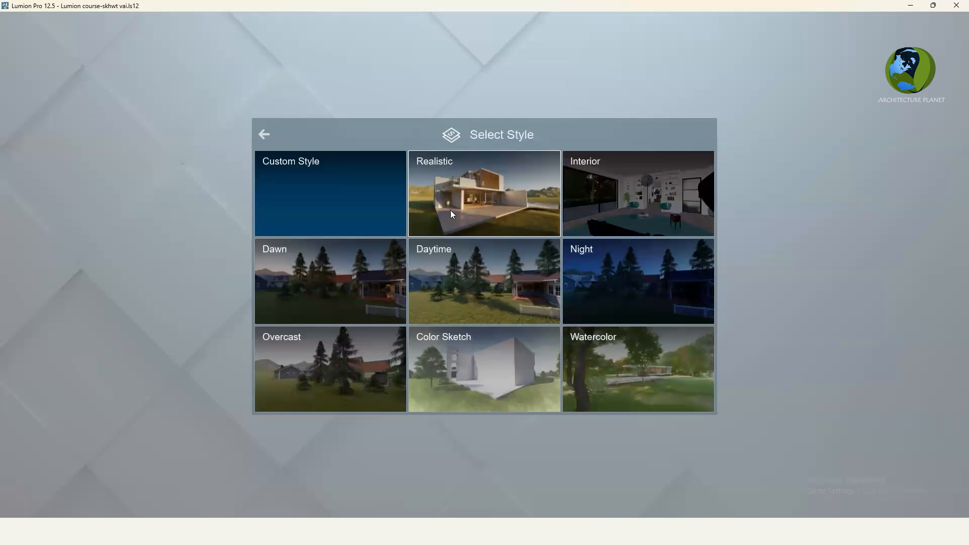
{"action": "left_click", "coordinate": [302, 192]}
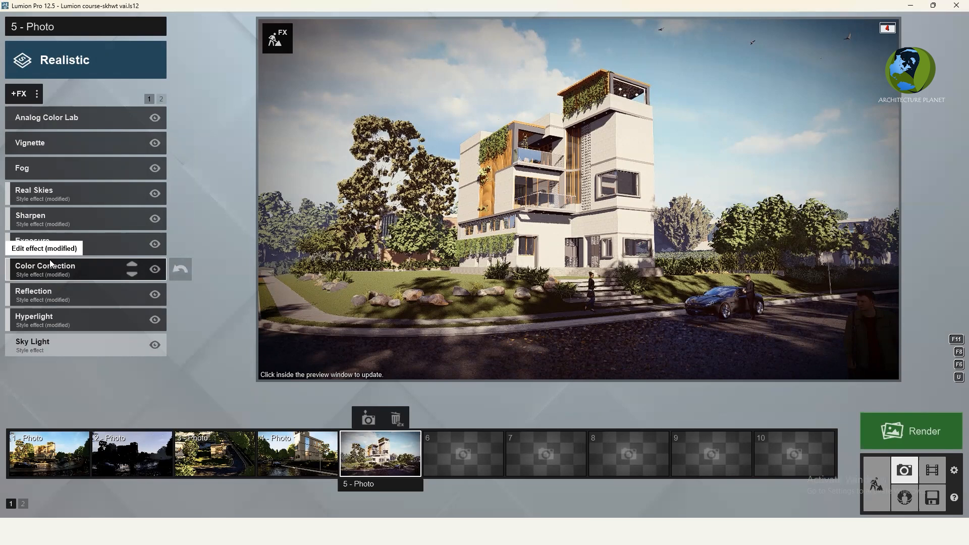
{"action": "left_click", "coordinate": [85, 61]}
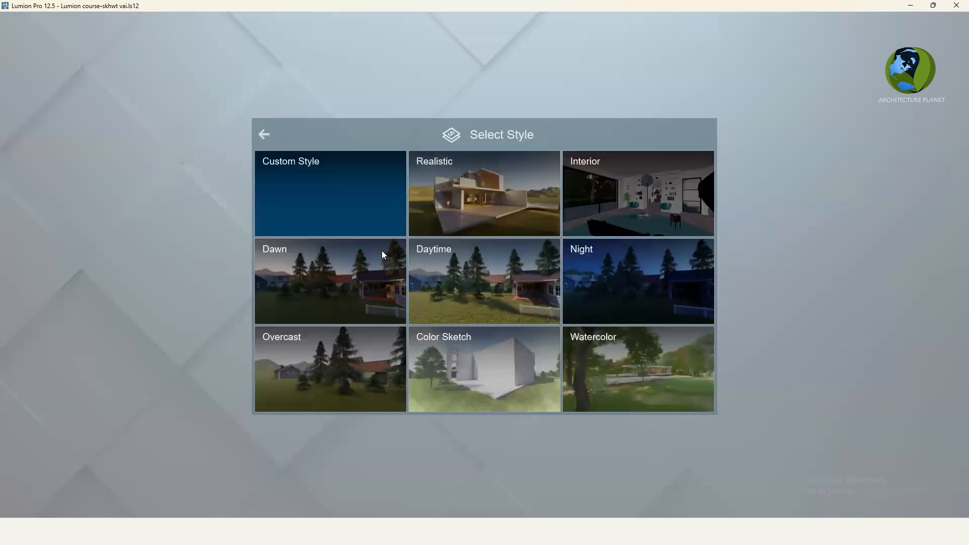
{"action": "left_click", "coordinate": [451, 184]}
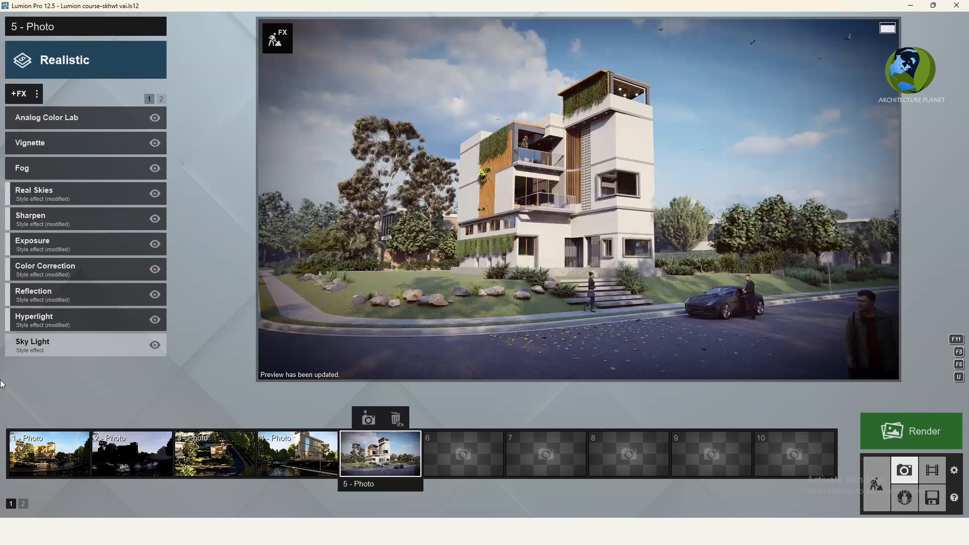
{"action": "left_click", "coordinate": [49, 65]}
{"action": "left_click", "coordinate": [461, 276]}
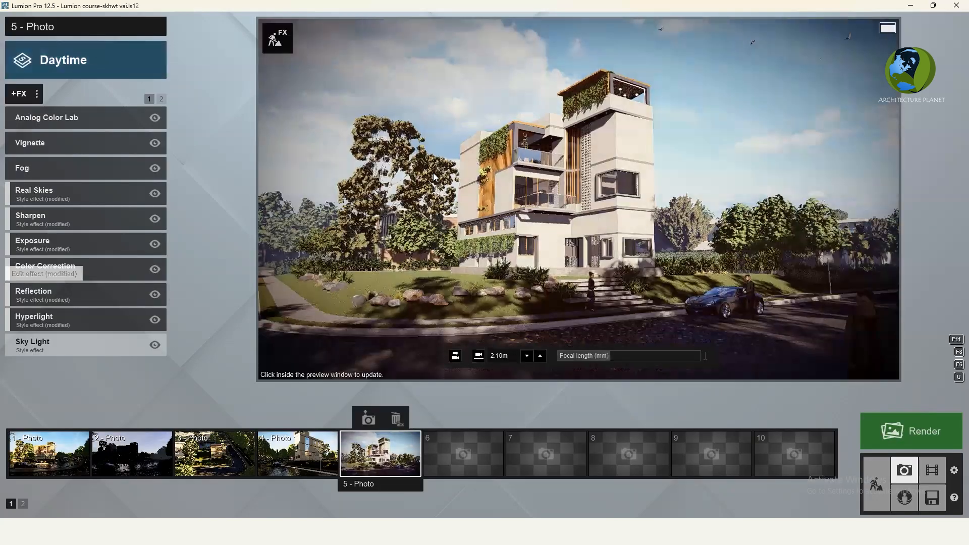
Lower the Analog Color Lab style to the minimum of its slider and return to the effect list
{"action": "left_click", "coordinate": [63, 136]}
{"action": "left_click_drag", "start_coordinate": [40, 137], "coordinate": [44, 137]}
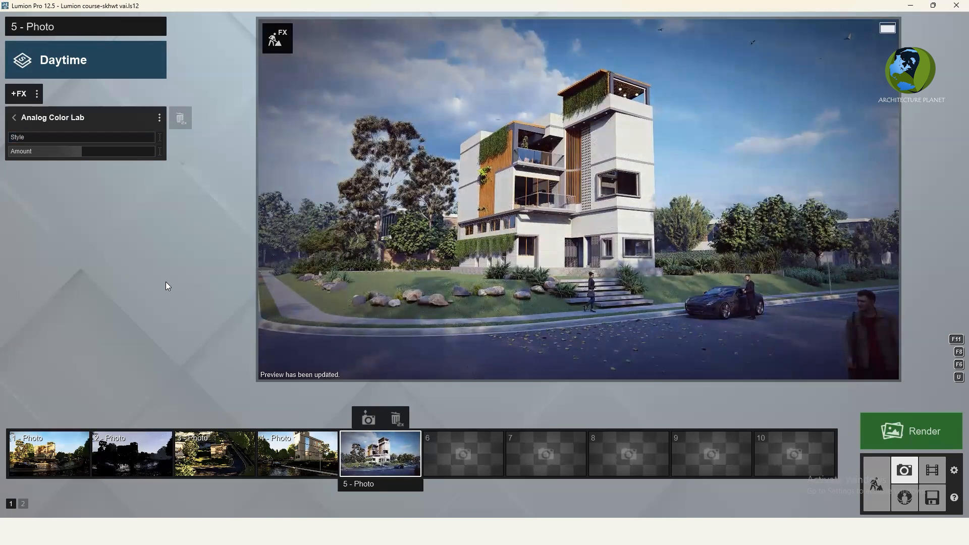
{"action": "left_click", "coordinate": [18, 118]}
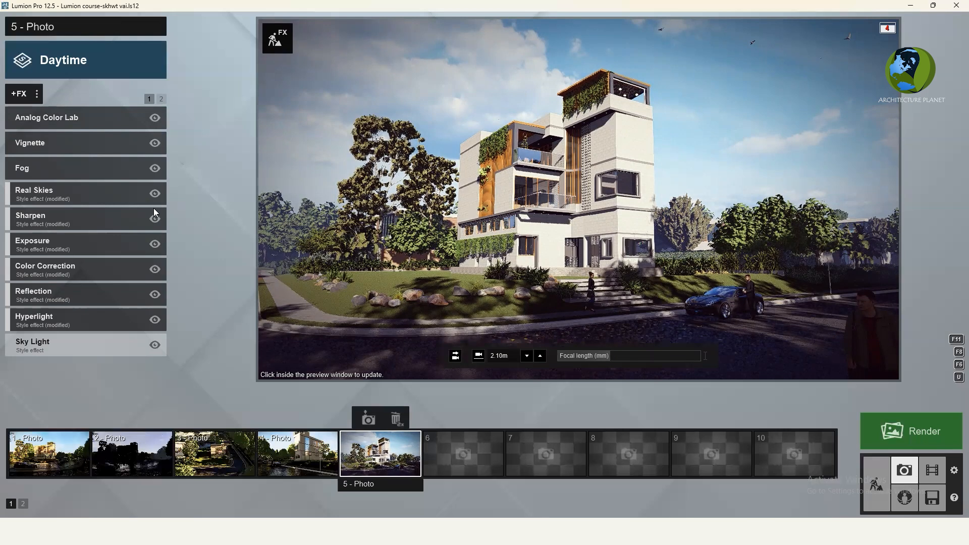
Add an enabled 2-Point Perspective effect from the Featured category to the photo and save the project
{"action": "left_click", "coordinate": [30, 94]}
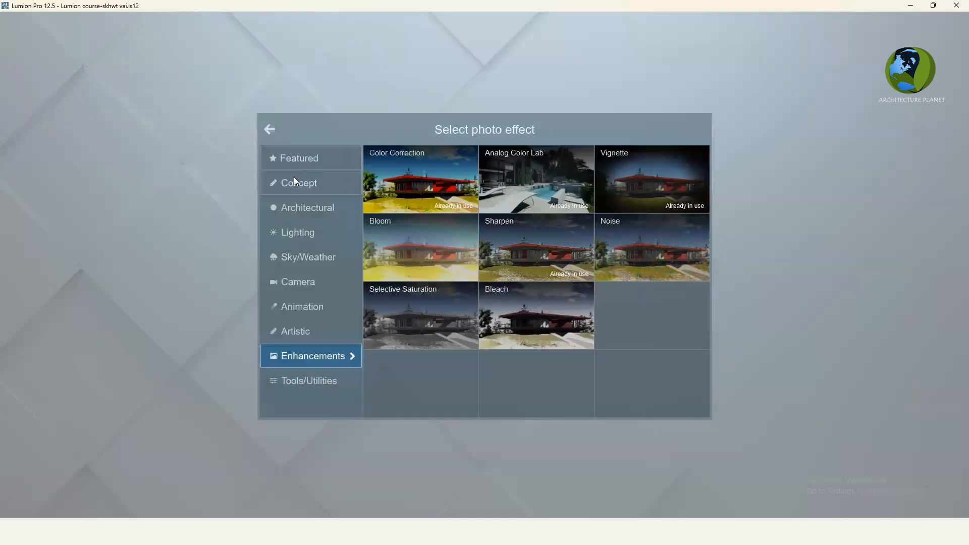
{"action": "left_click", "coordinate": [312, 164]}
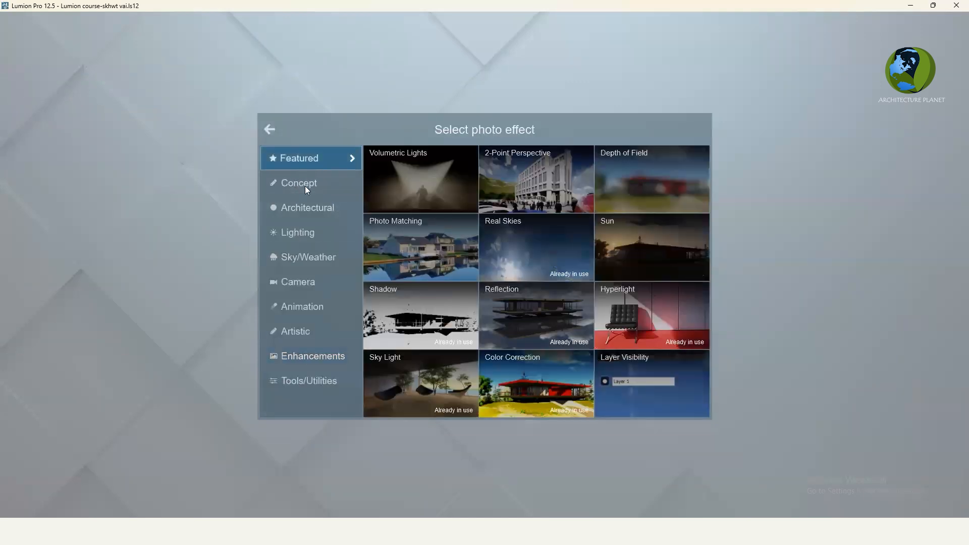
{"action": "left_click", "coordinate": [514, 182]}
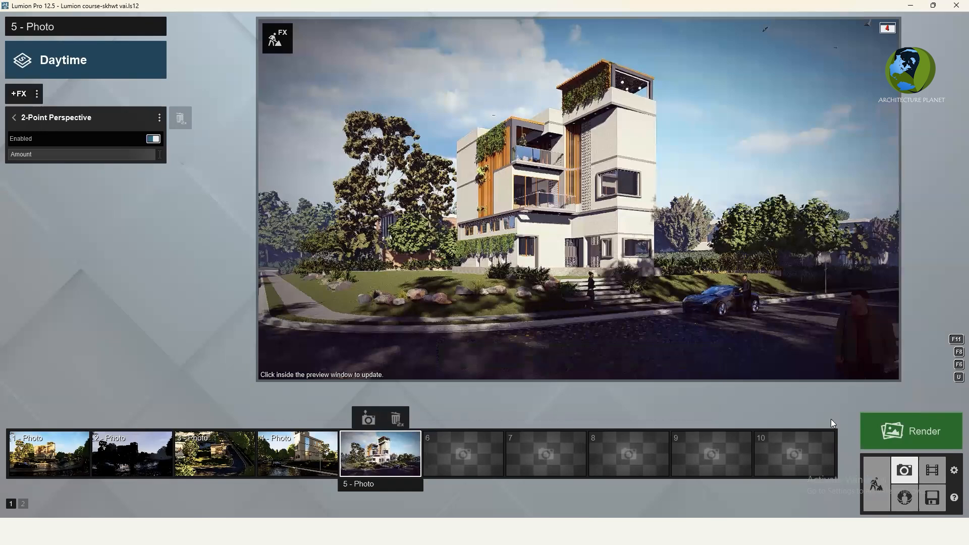
{"action": "left_click", "coordinate": [934, 498]}
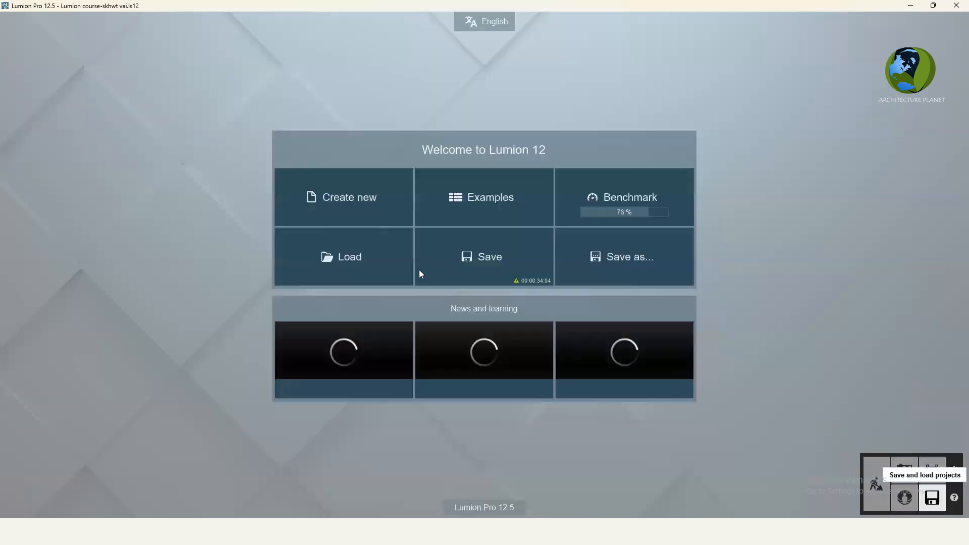
{"action": "left_click", "coordinate": [506, 266]}
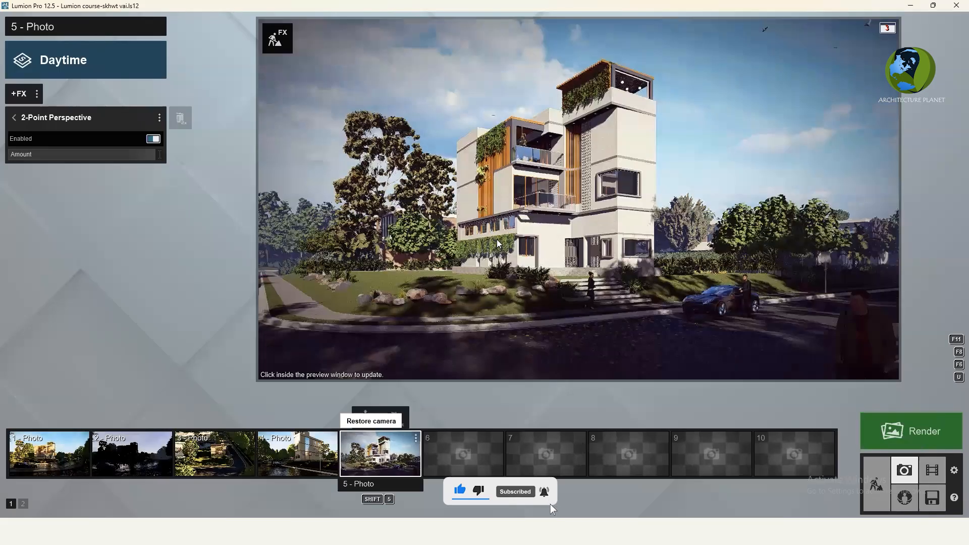
Start rendering the current shot at the Poster size of 7680x4320 as a JPG file
{"action": "left_click", "coordinate": [925, 433]}
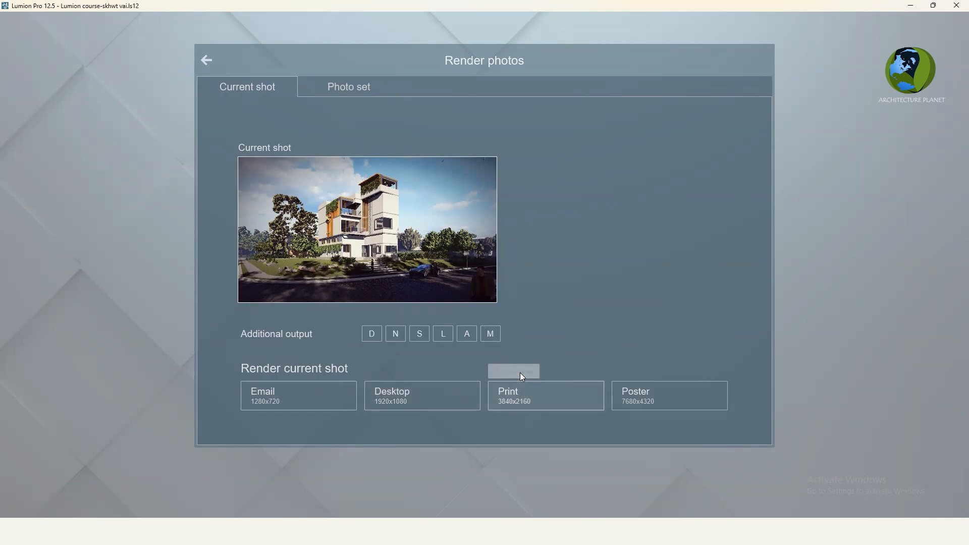
{"action": "left_click", "coordinate": [640, 399]}
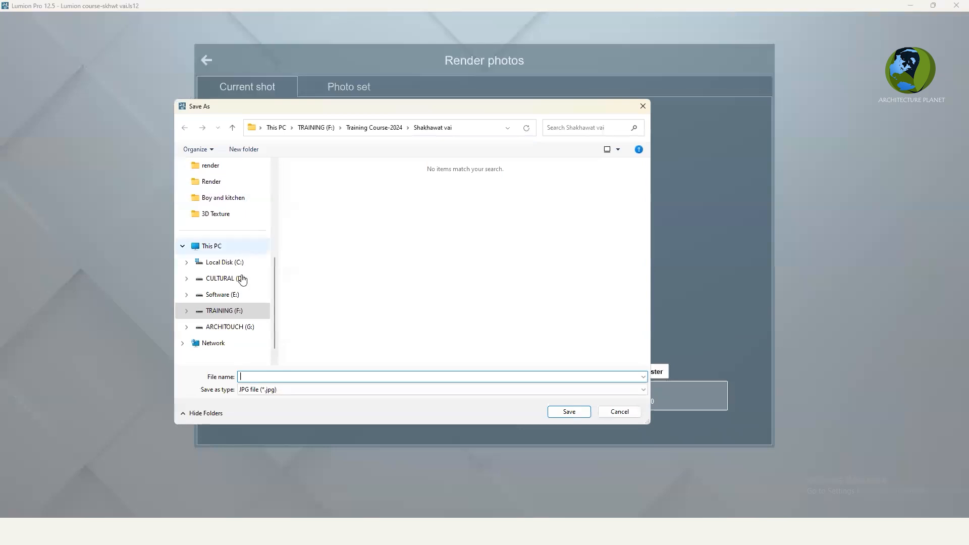